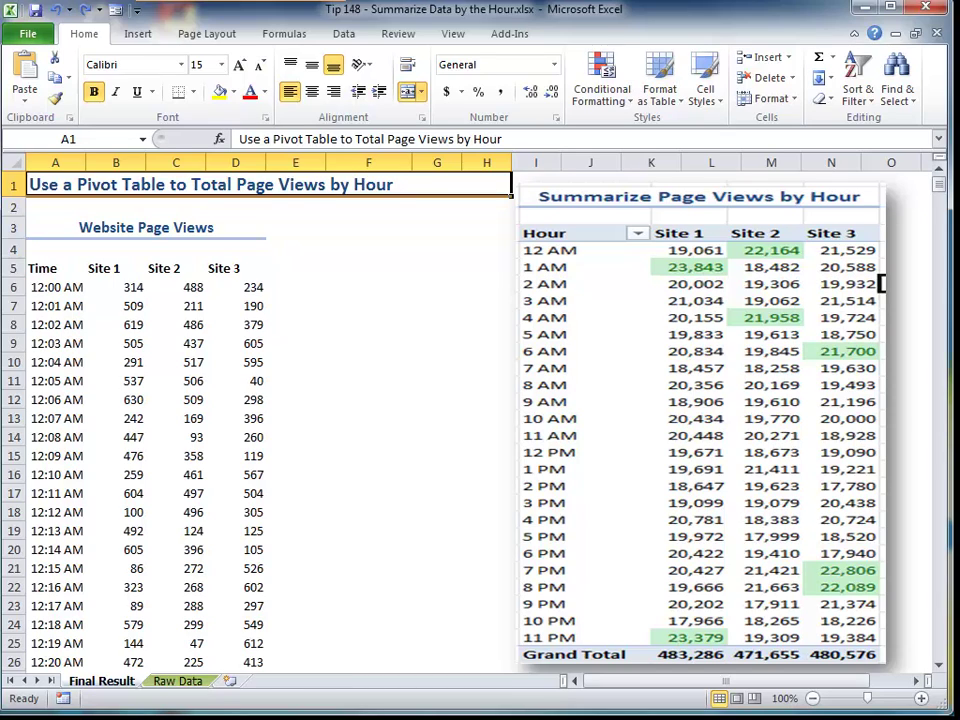
# Step: Switch to the Raw Data sheet of minute-by-minute page views for Sites 1–3
pyautogui.click(178, 681)
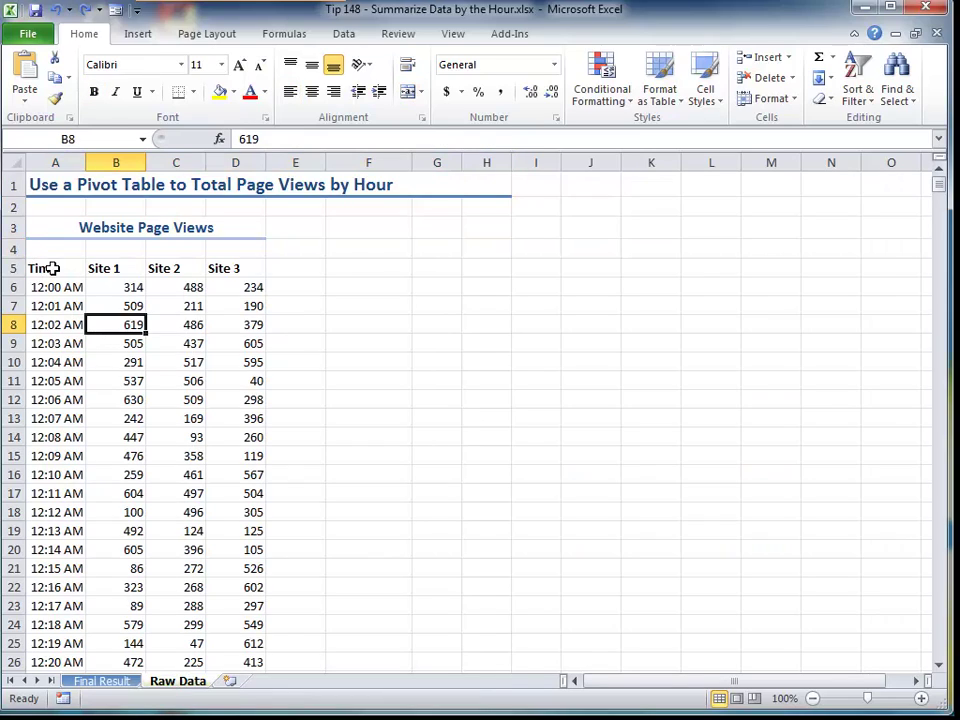
# Step: Insert a PivotTable from 'Raw Data'!A5:D1445, placed at cell F7 on the existing sheet
pyautogui.moveTo(52, 268); pyautogui.dragTo(244, 268)
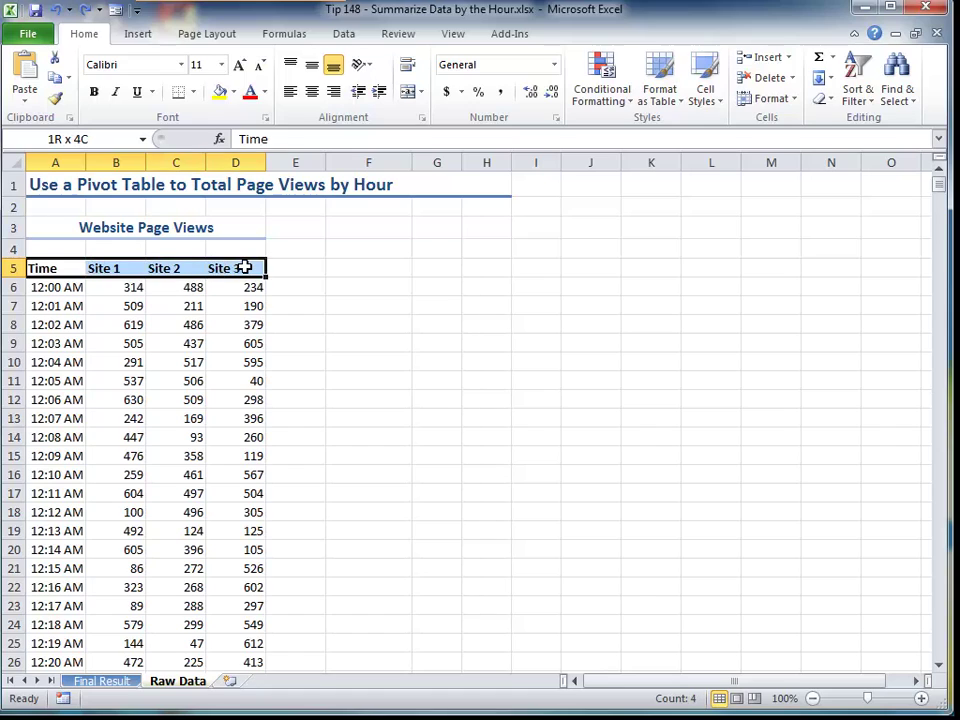
pyautogui.click(219, 324)
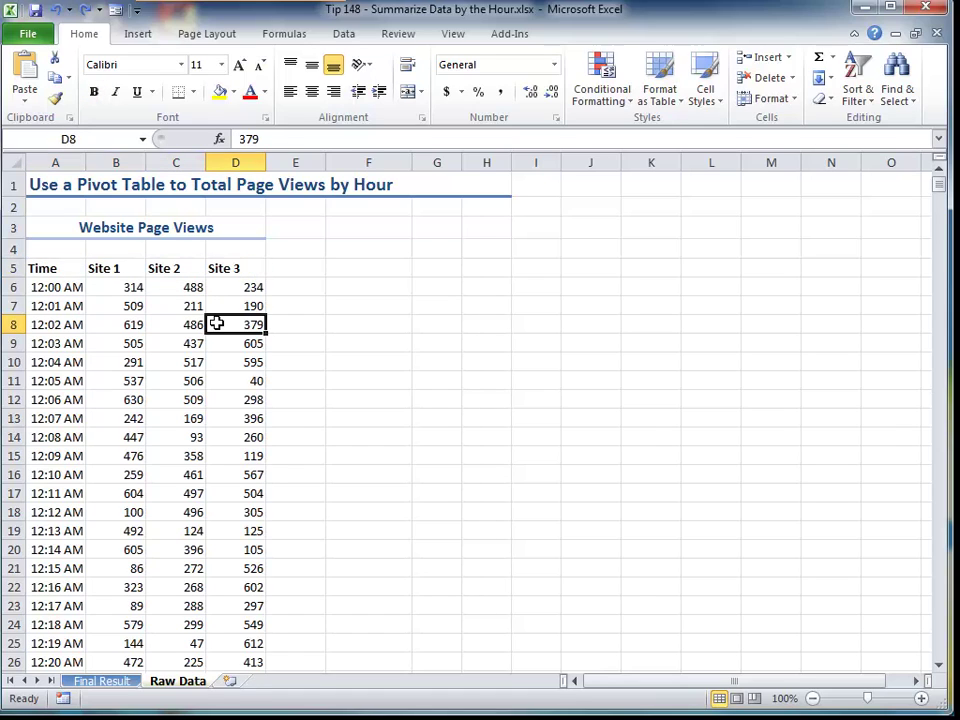
pyautogui.moveTo(74, 272); pyautogui.dragTo(242, 268)
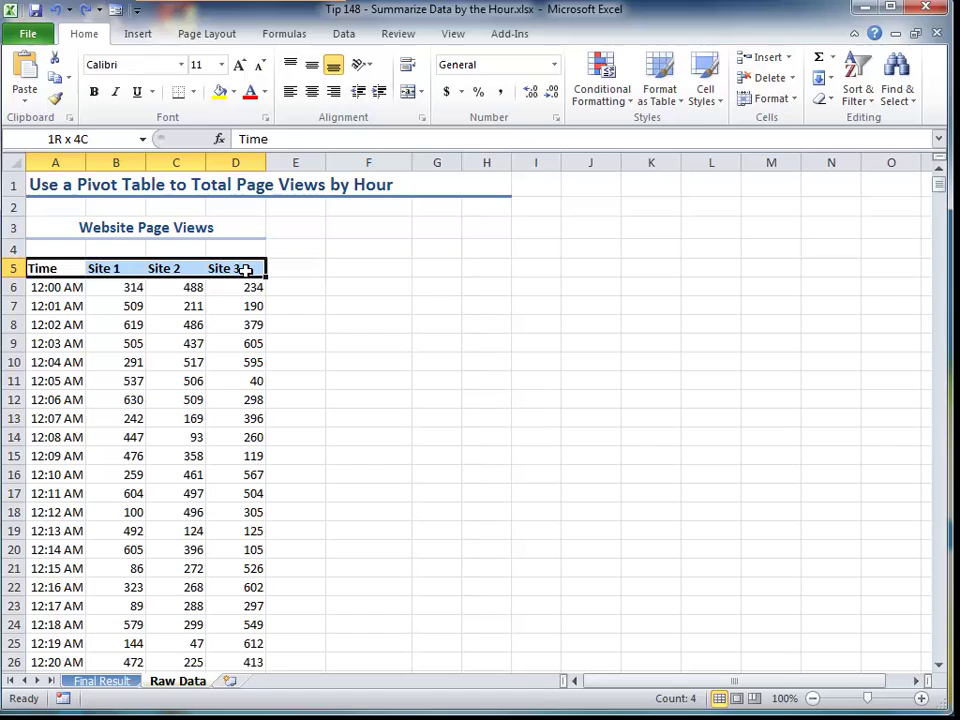
pyautogui.click(175, 324)
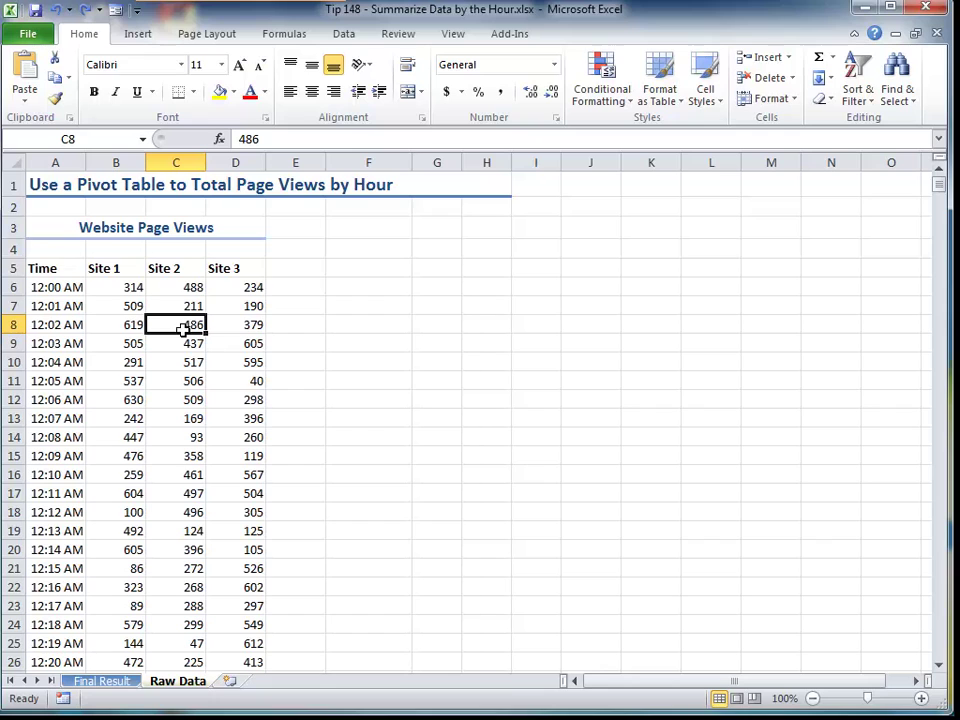
pyautogui.click(137, 35)
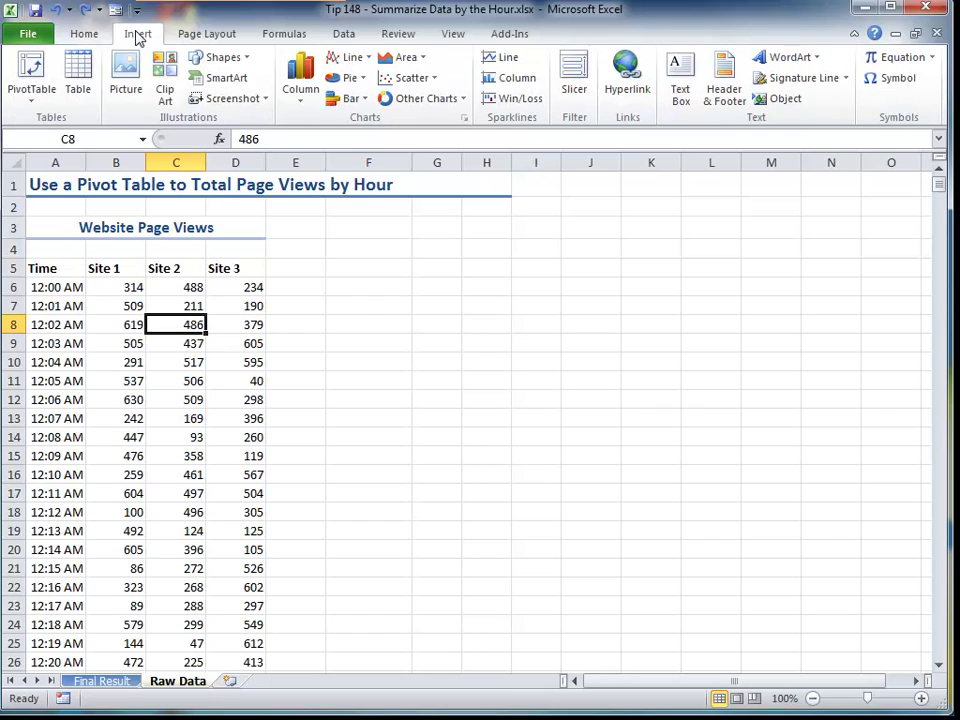
pyautogui.click(33, 80)
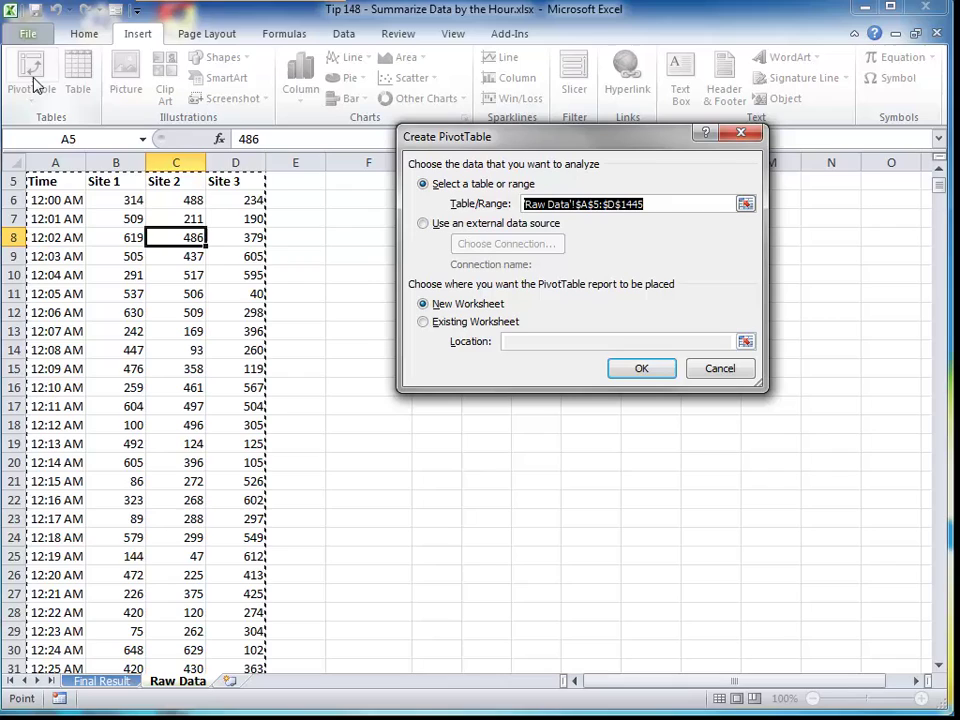
pyautogui.click(426, 324)
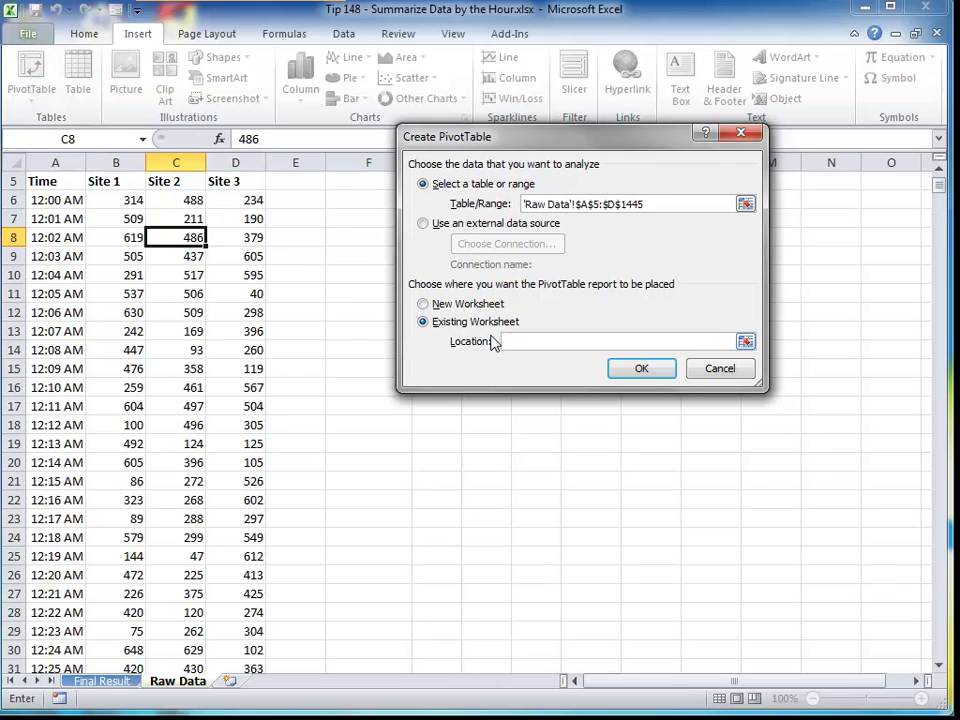
pyautogui.click(340, 214)
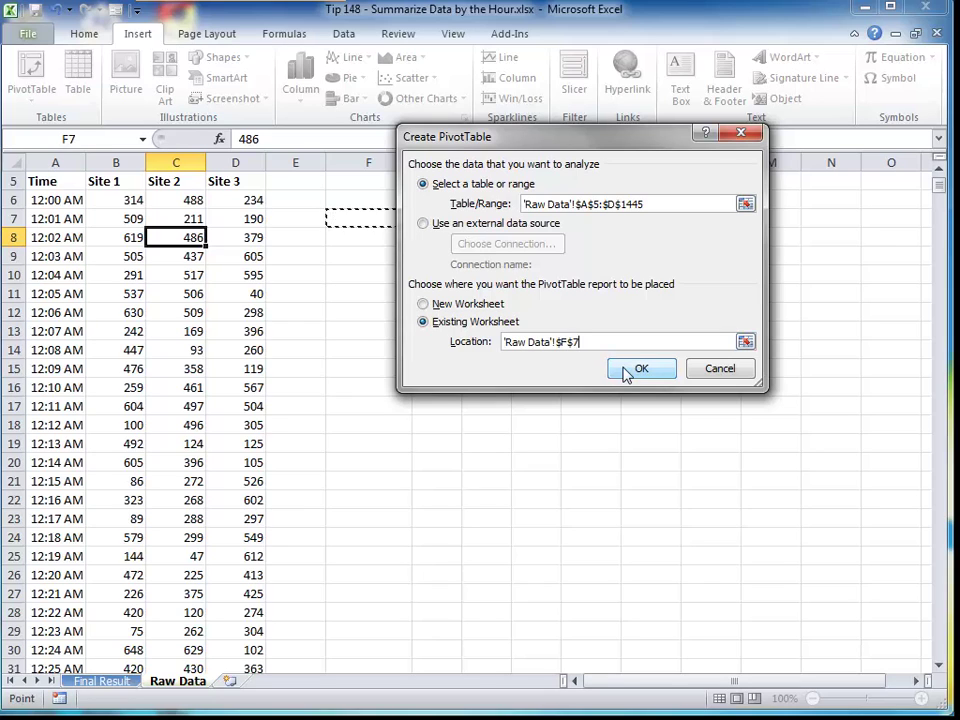
pyautogui.click(630, 370)
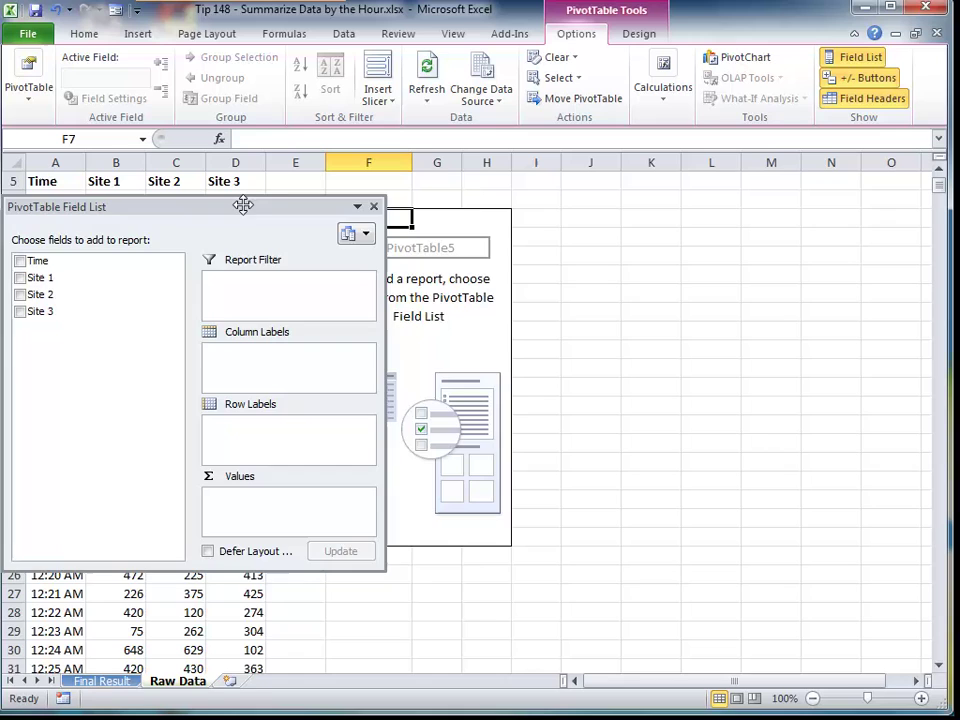
# Step: Move the field list aside and add Time as the pivot's row labels
pyautogui.moveTo(243, 205); pyautogui.dragTo(769, 215)
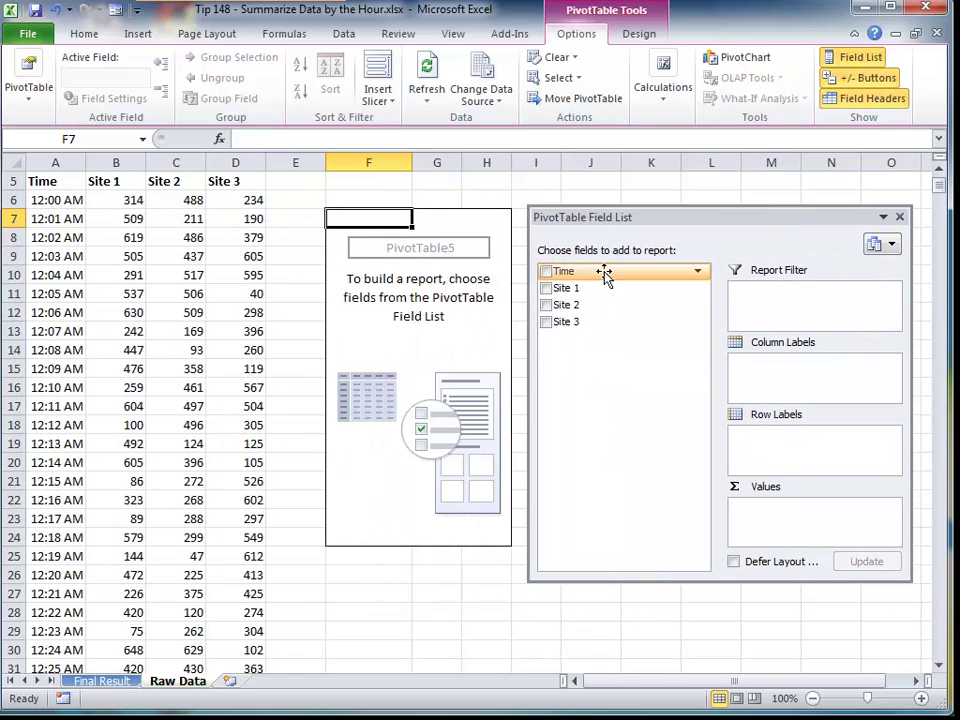
pyautogui.click(546, 272)
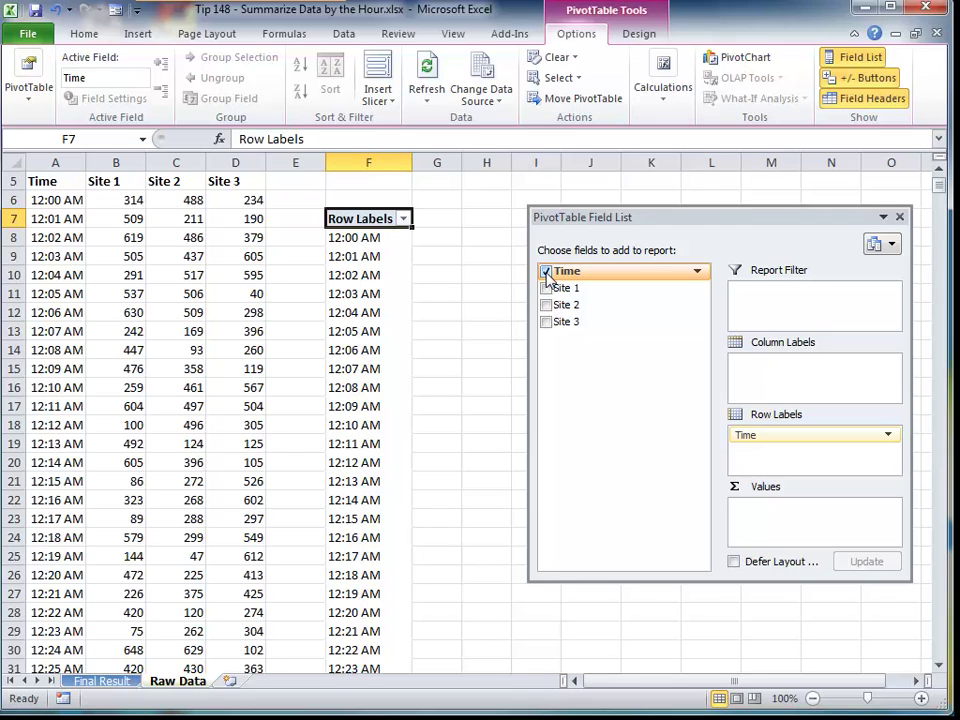
pyautogui.click(364, 295)
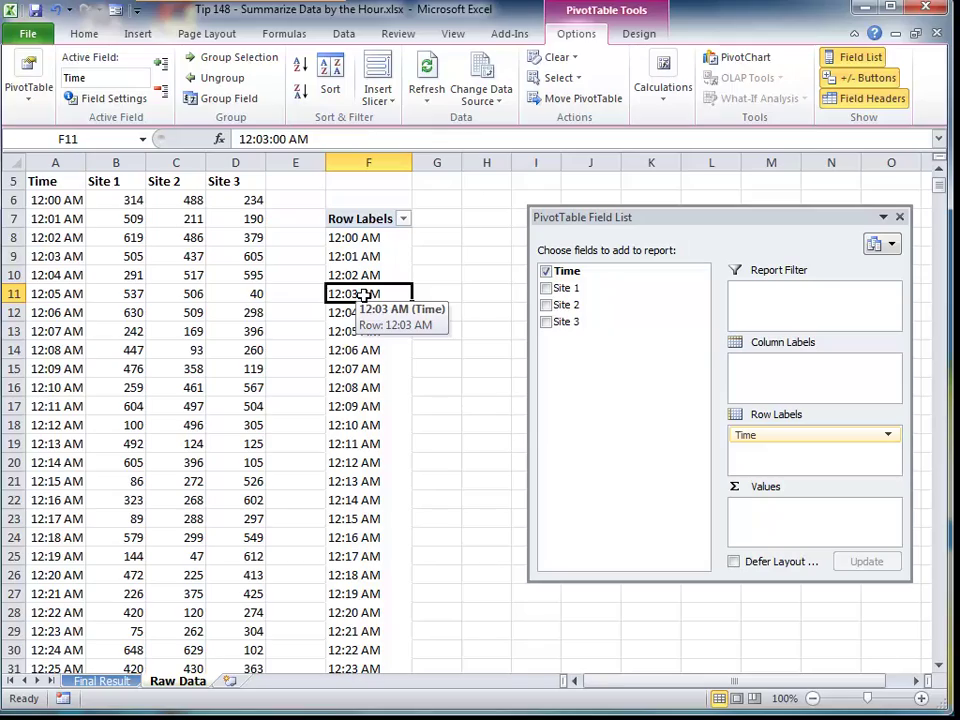
# Step: Group the pivot's Time rows by Hours instead of Months, giving 12 AM–11 PM
pyautogui.rightClick(364, 295)
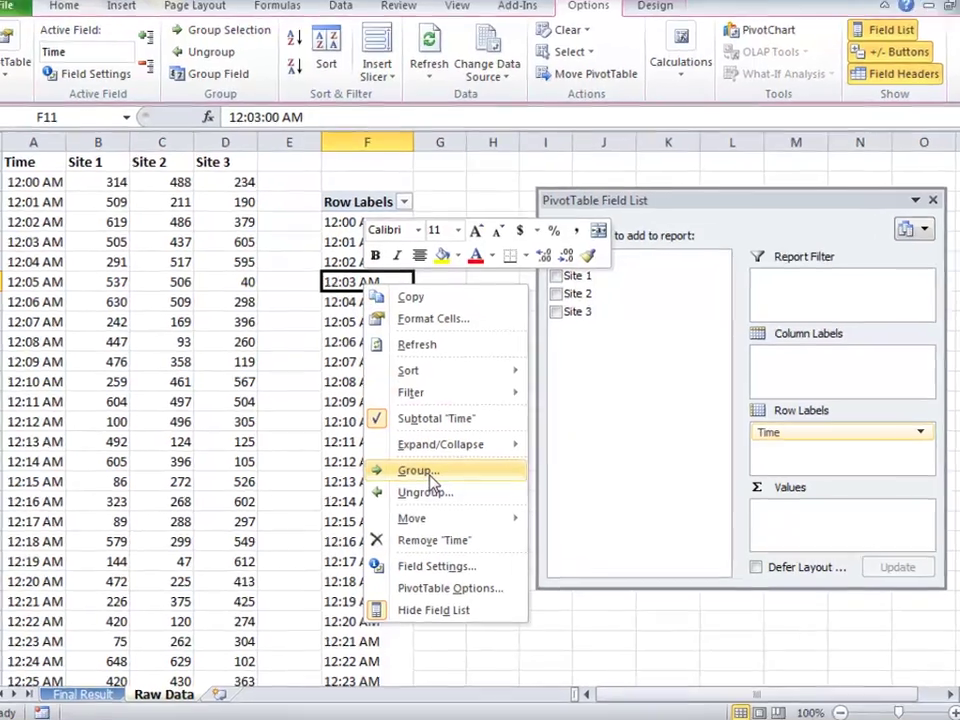
pyautogui.click(420, 472)
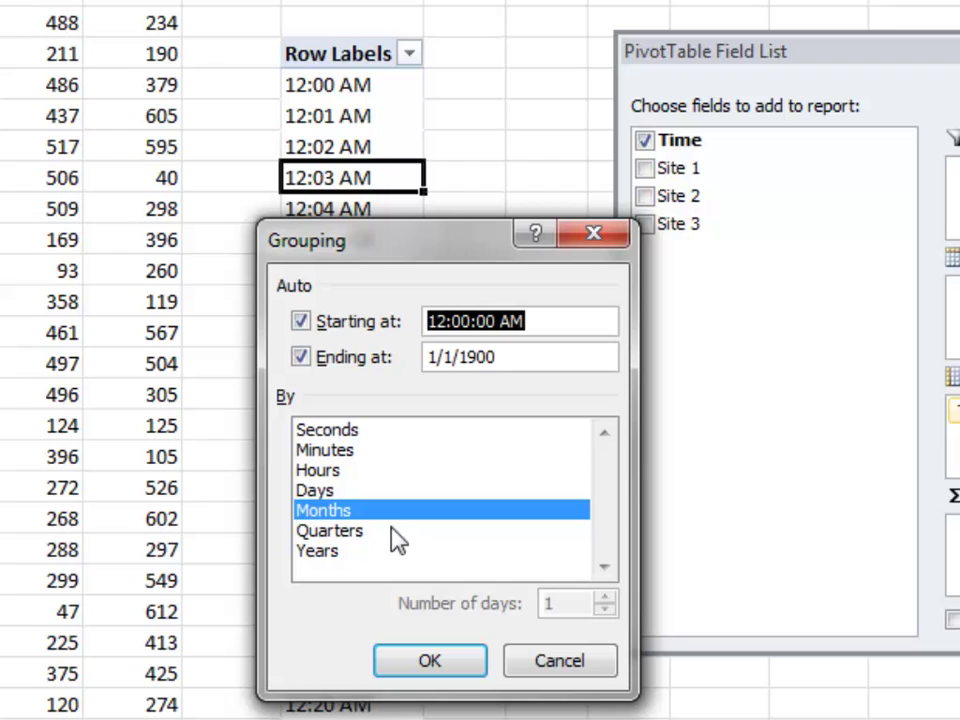
pyautogui.click(398, 512)
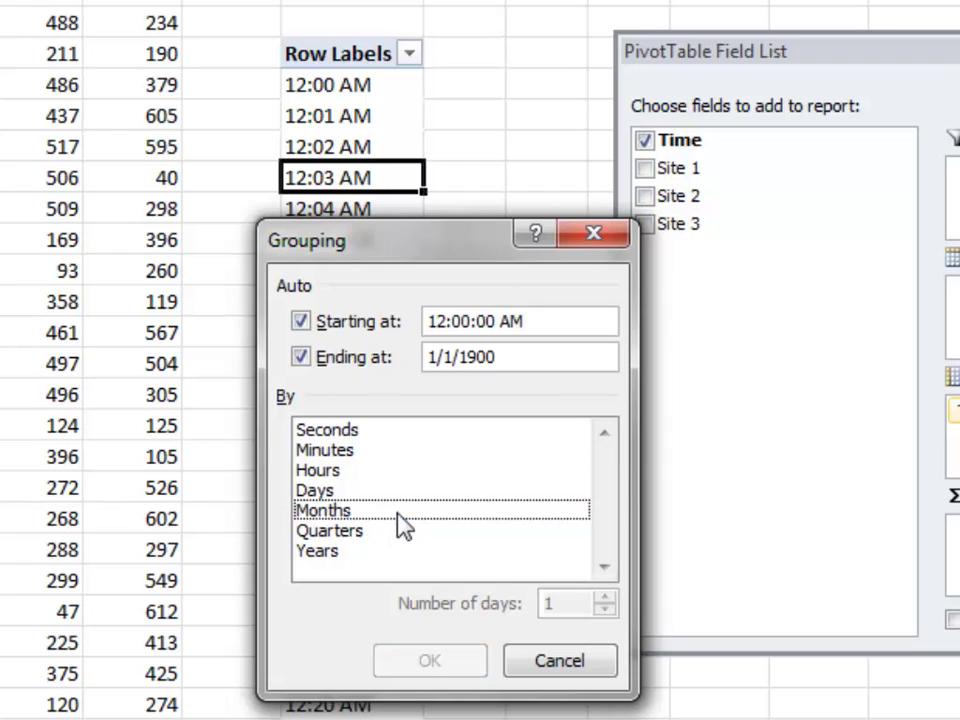
pyautogui.click(333, 484)
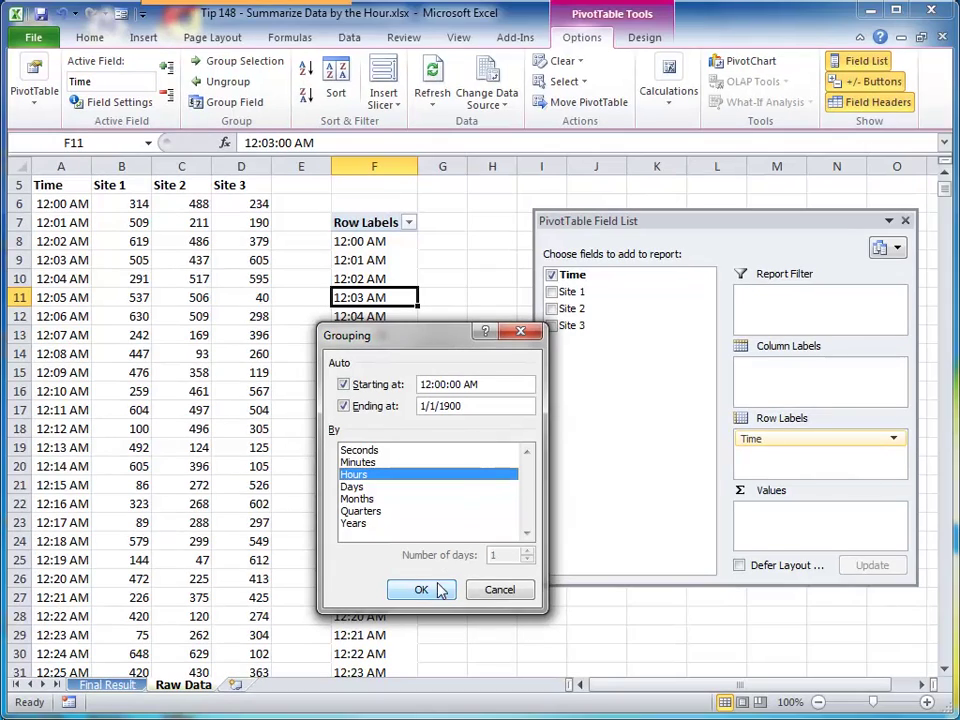
pyautogui.click(420, 594)
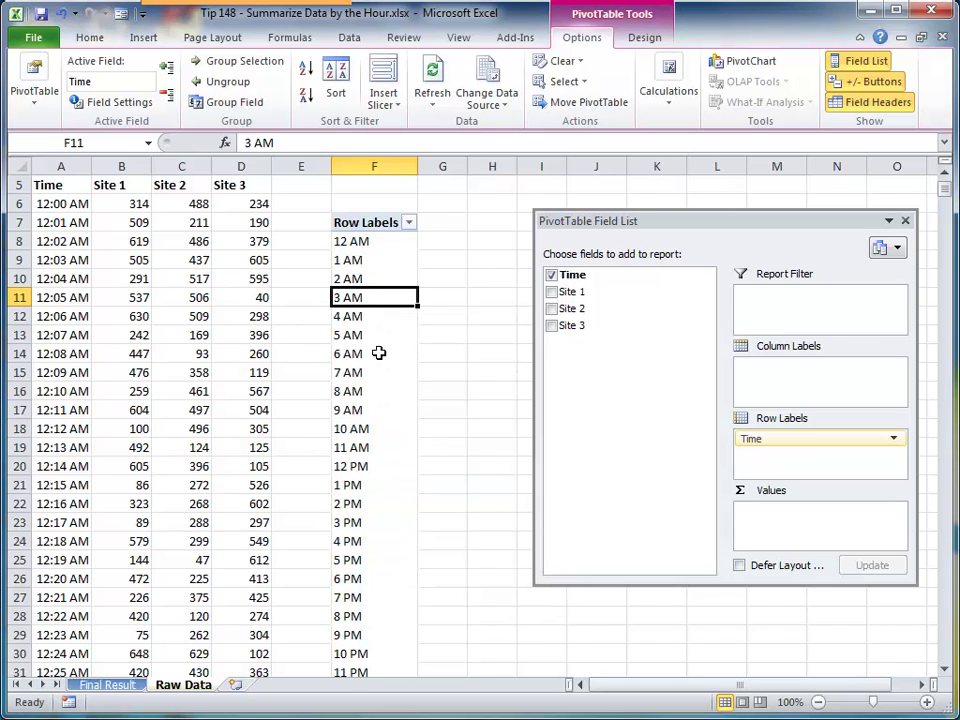
# Step: Add Site 1, Site 2 and Site 3 as Sum values in the pivot
pyautogui.click(358, 241)
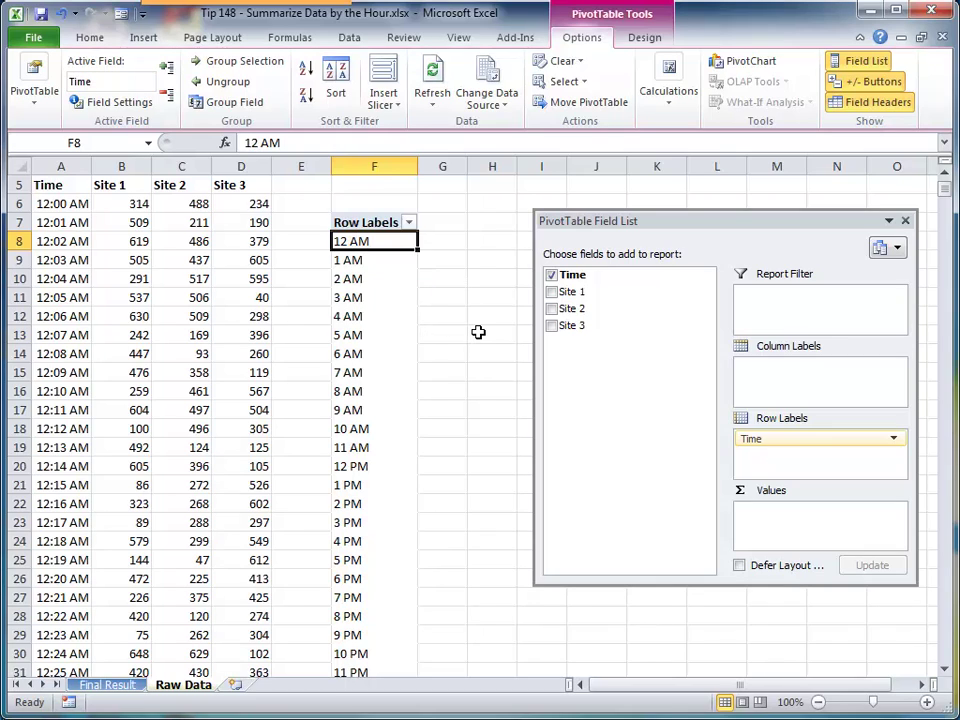
pyautogui.click(552, 291)
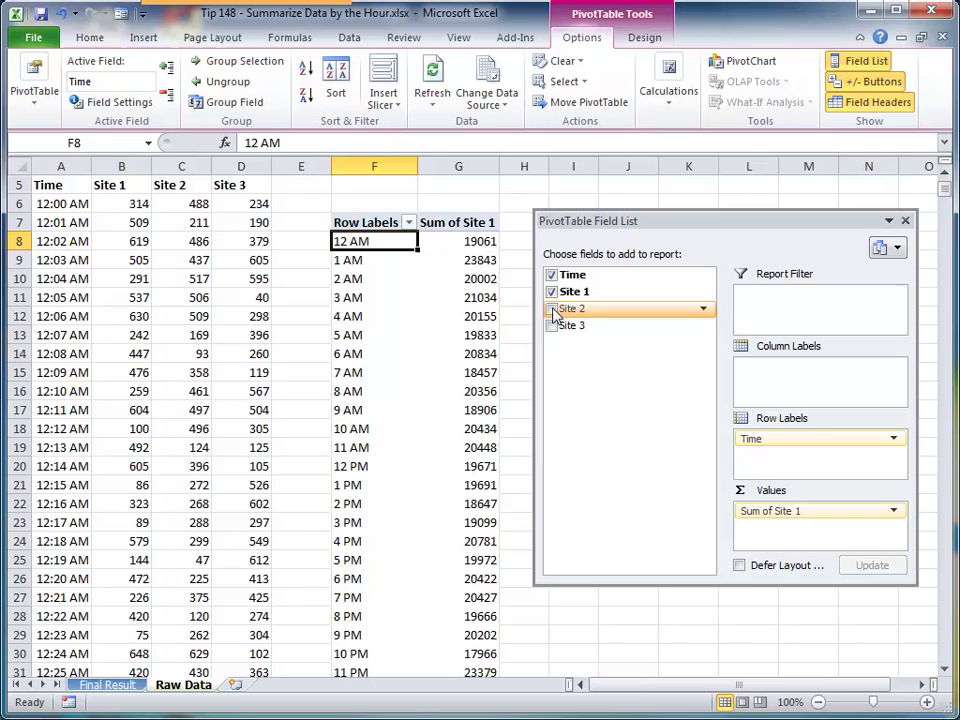
pyautogui.click(552, 310)
pyautogui.click(552, 327)
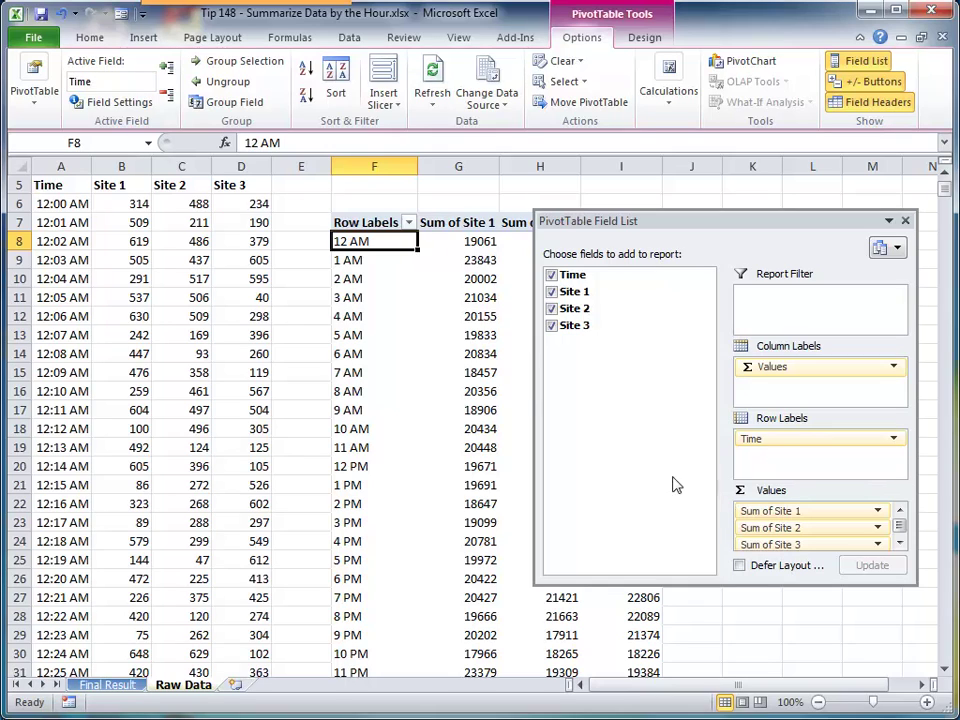
pyautogui.click(483, 256)
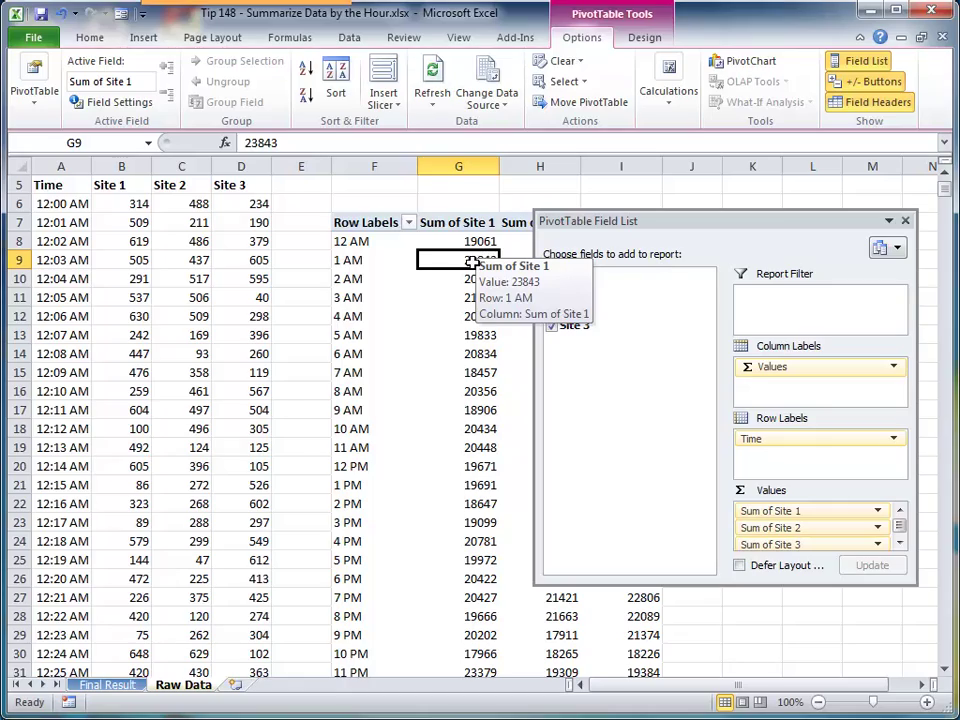
# Step: Format Sum of Site 1 as Number, 0 decimals with 1000 separator, and rename it Site 1
pyautogui.rightClick(472, 261)
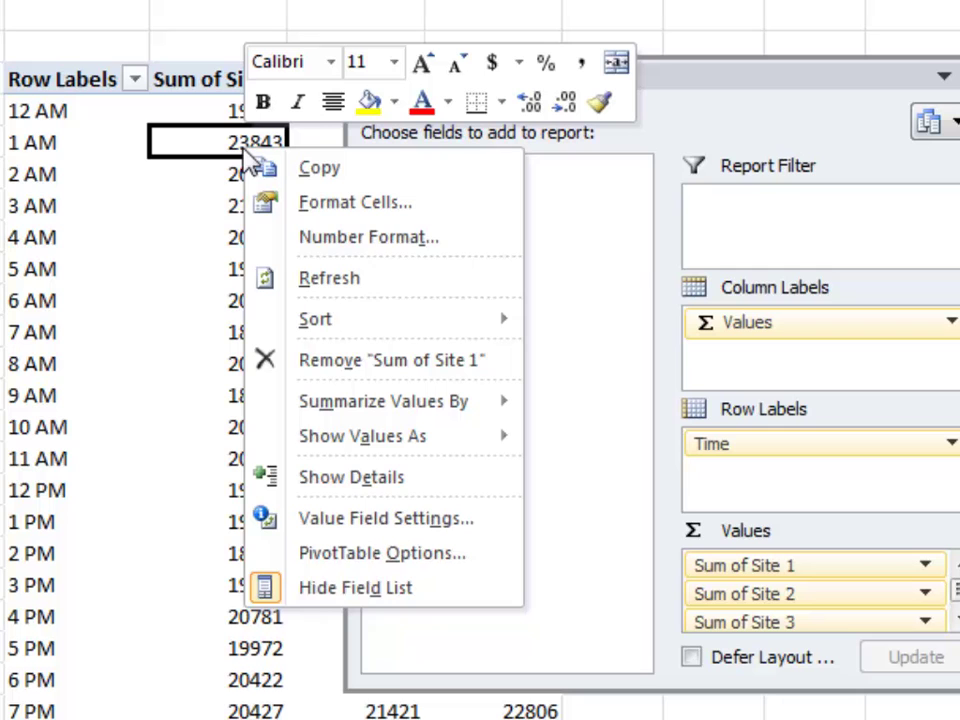
pyautogui.click(384, 523)
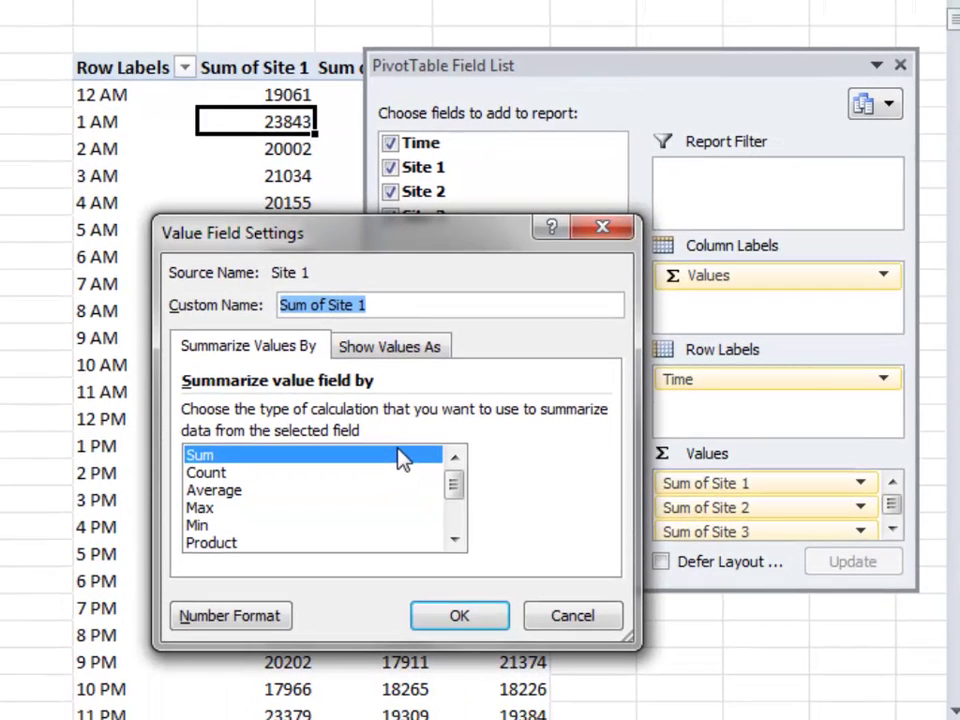
pyautogui.click(218, 622)
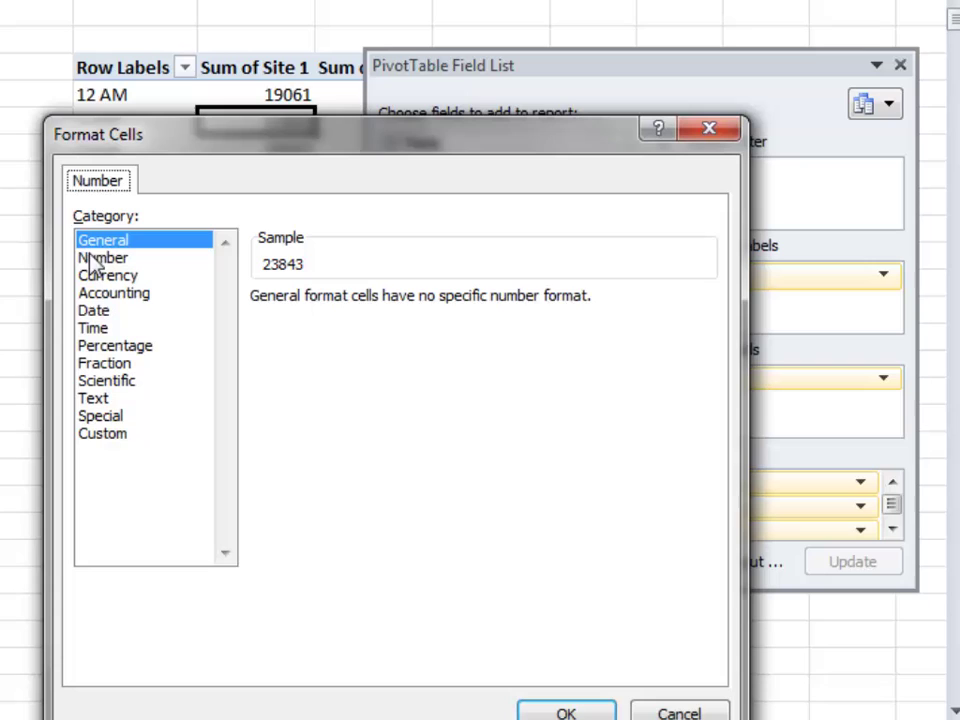
pyautogui.click(103, 258)
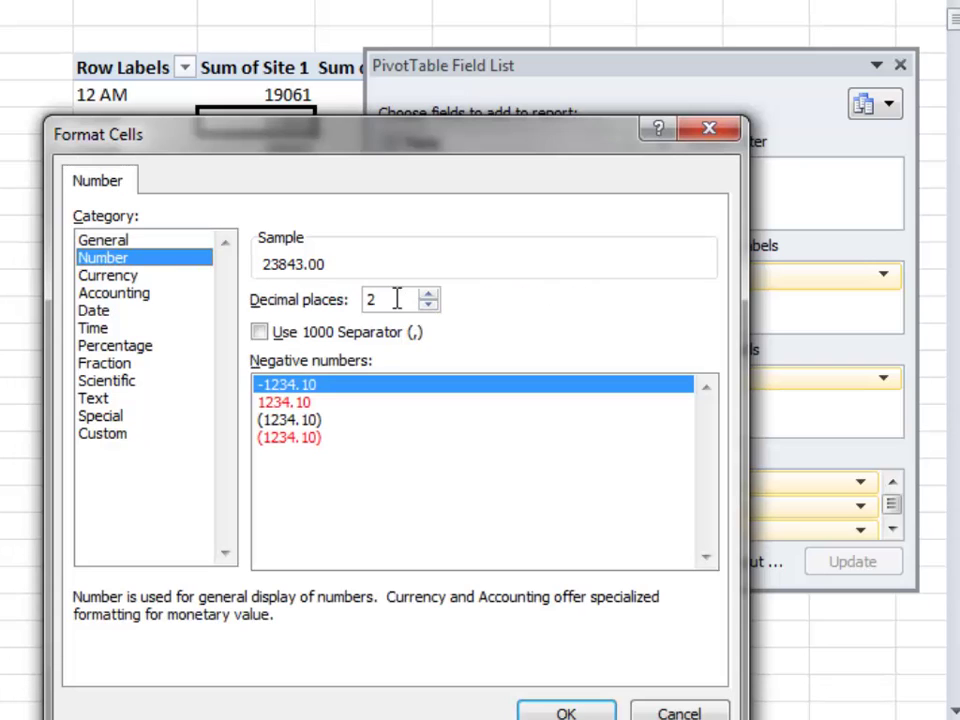
pyautogui.moveTo(394, 300); pyautogui.dragTo(316, 290)
pyautogui.write('0')
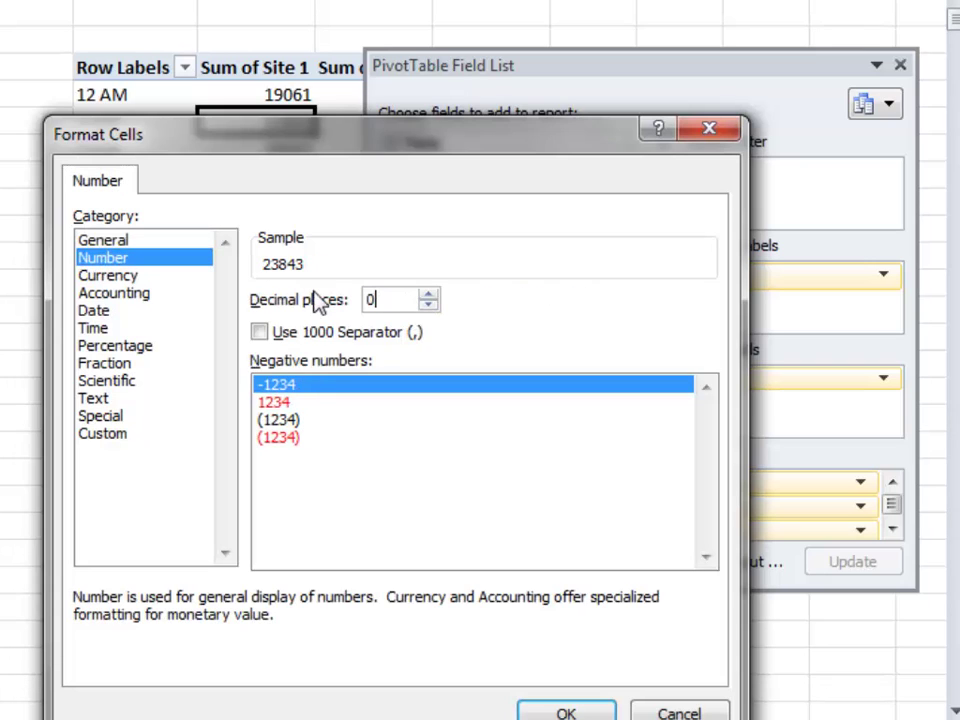
pyautogui.click(262, 334)
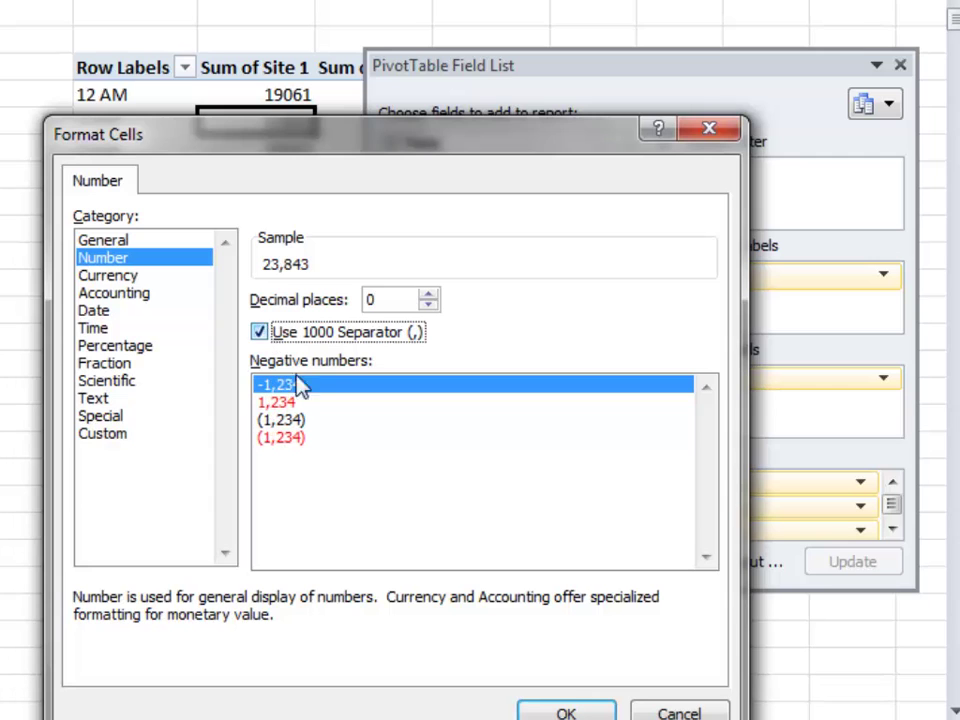
pyautogui.click(560, 708)
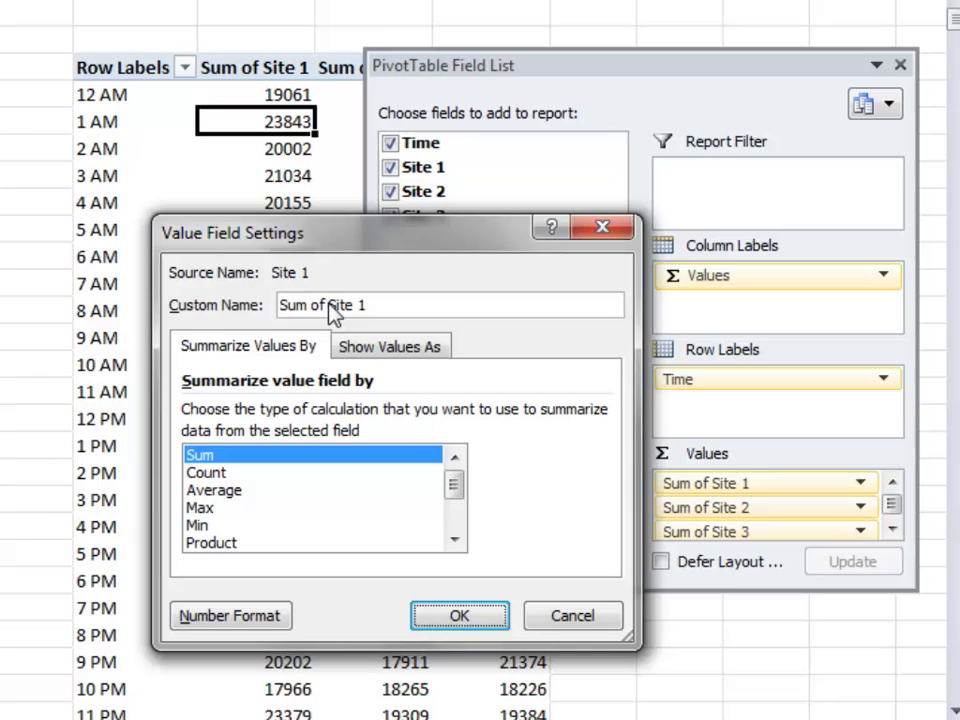
pyautogui.moveTo(330, 303); pyautogui.dragTo(253, 310)
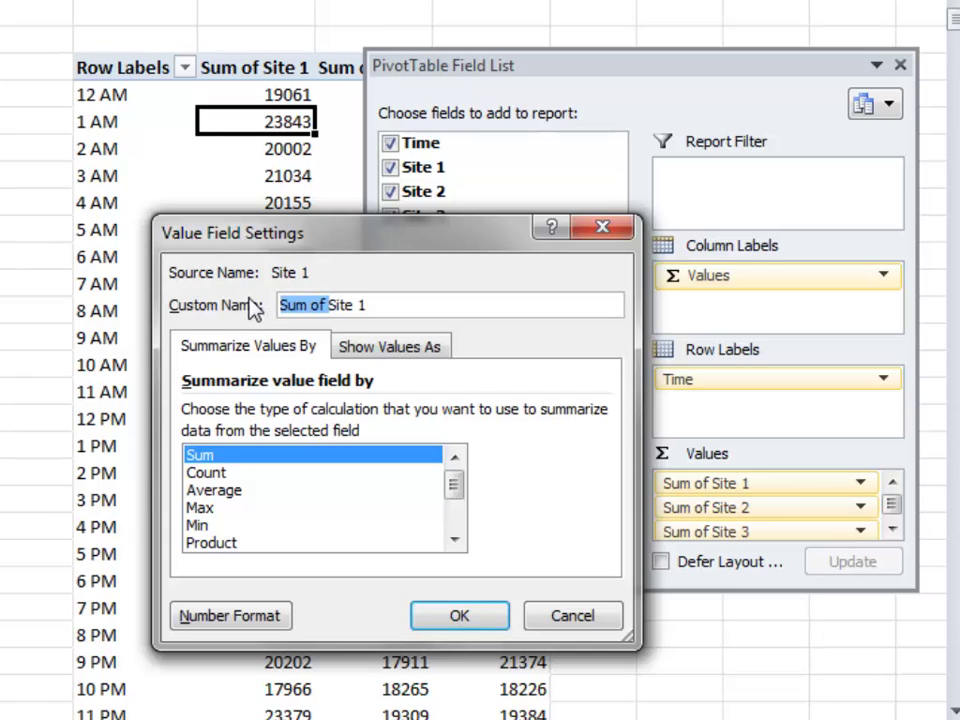
pyautogui.press('Delete')
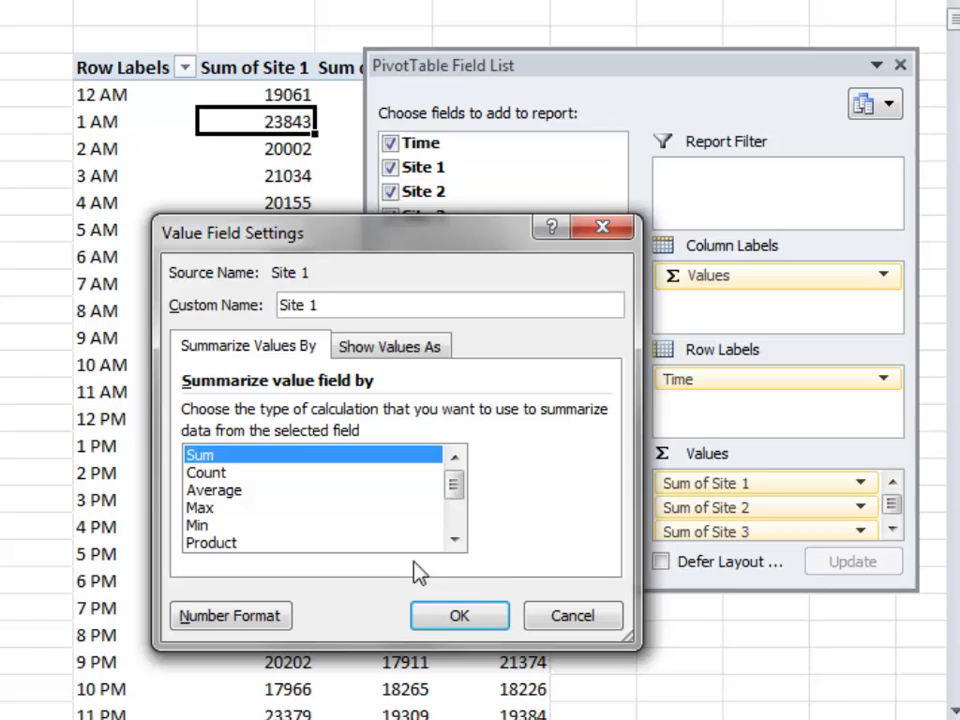
pyautogui.click(461, 617)
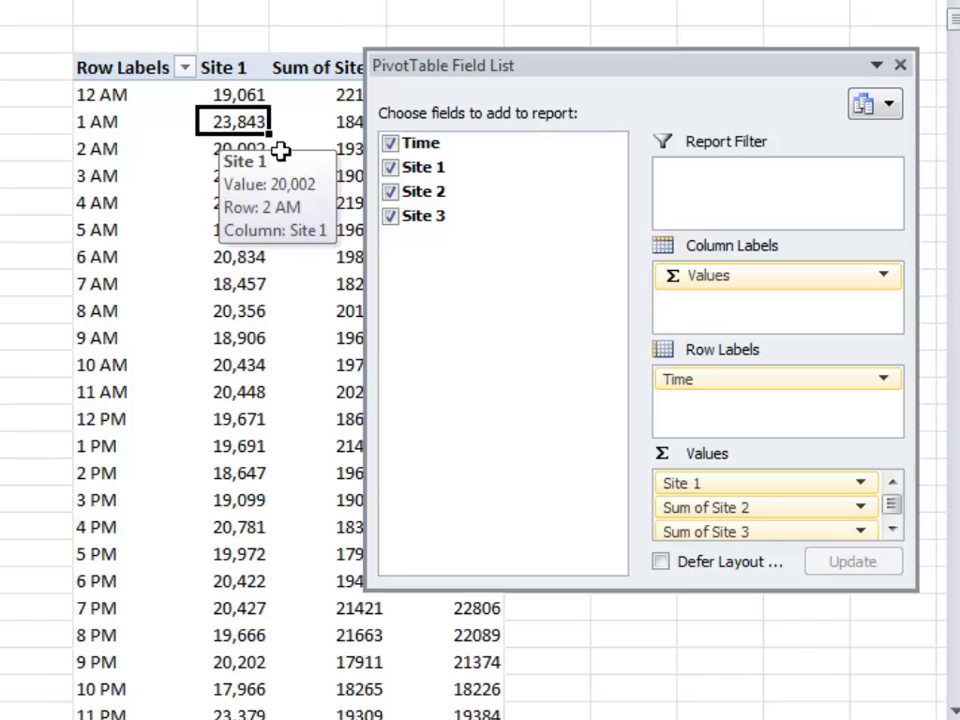
# Step: Rename the Sum of Site 2 value field to Site 2
pyautogui.click(345, 148)
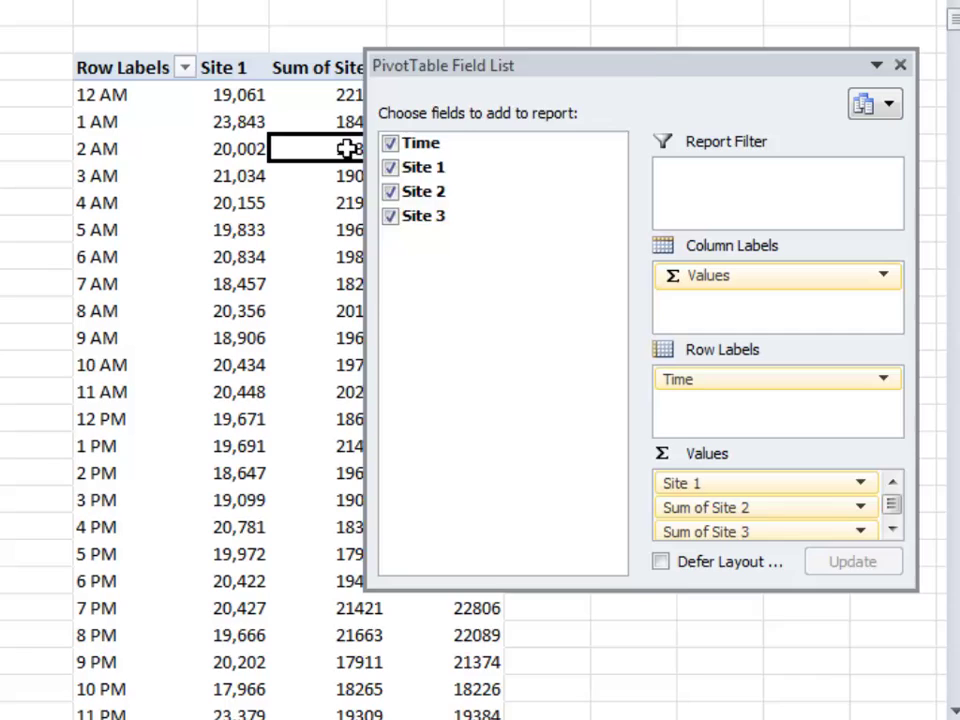
pyautogui.rightClick(349, 150)
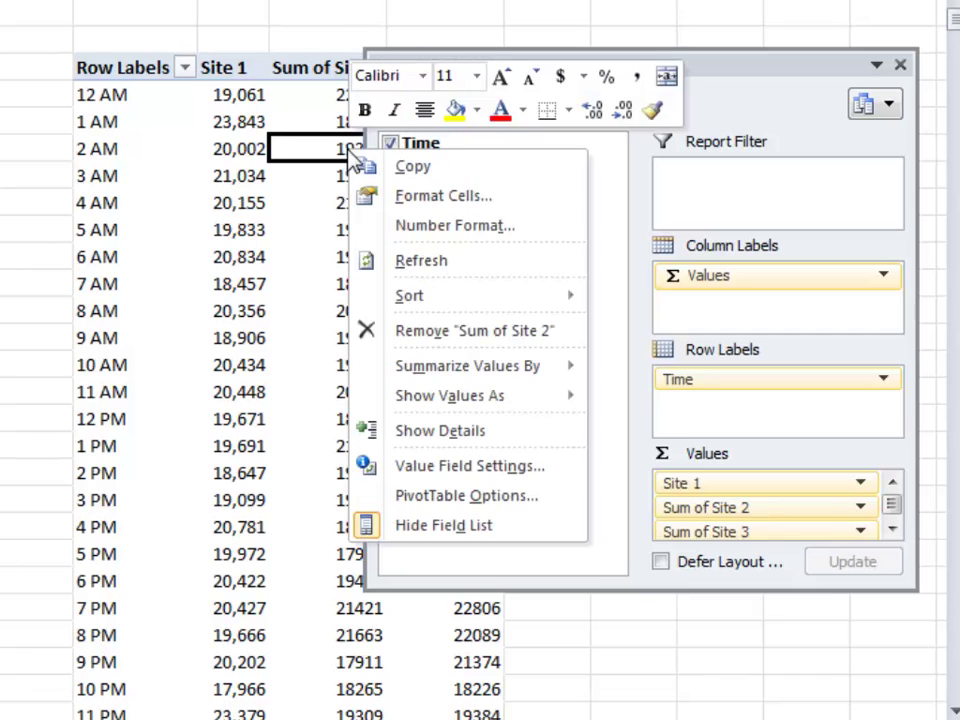
pyautogui.click(459, 469)
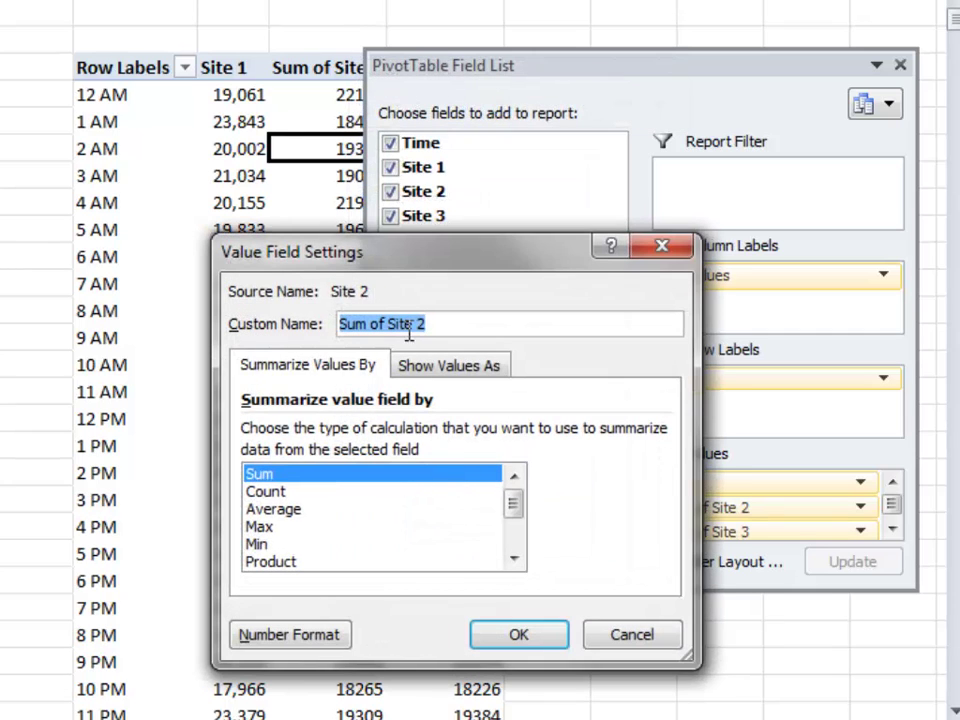
pyautogui.click(437, 324)
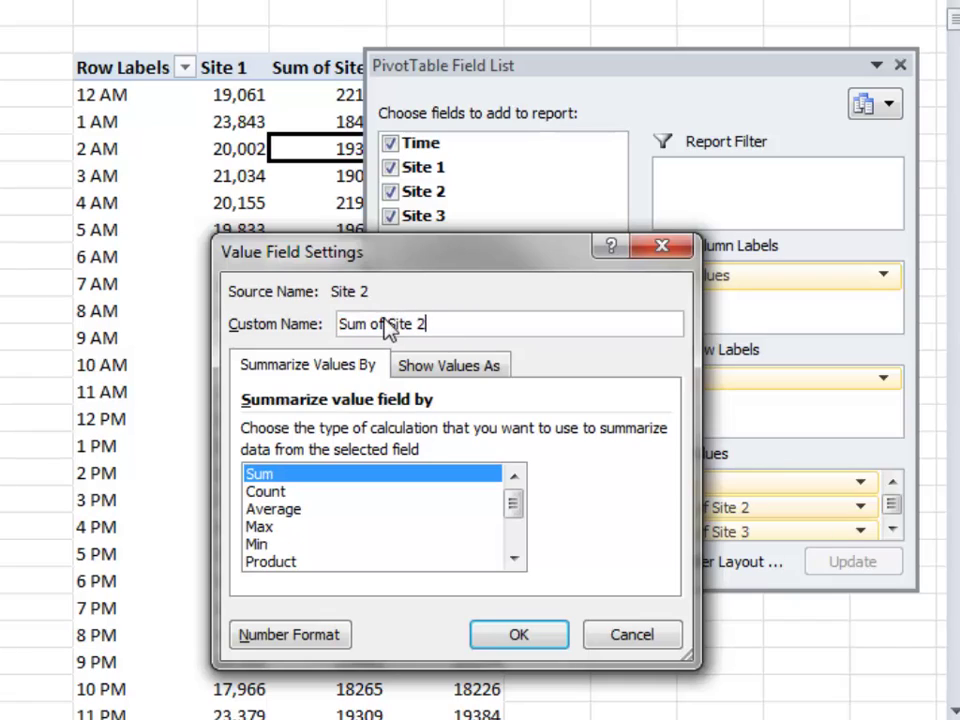
pyautogui.moveTo(386, 324); pyautogui.dragTo(258, 315)
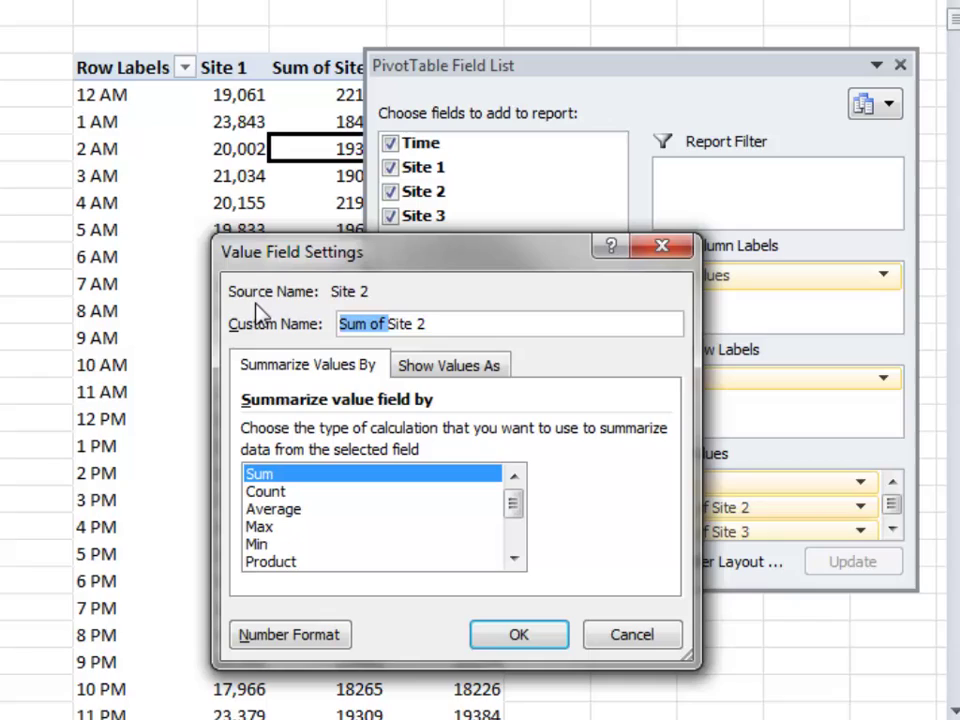
pyautogui.press('Delete')
pyautogui.click(399, 324)
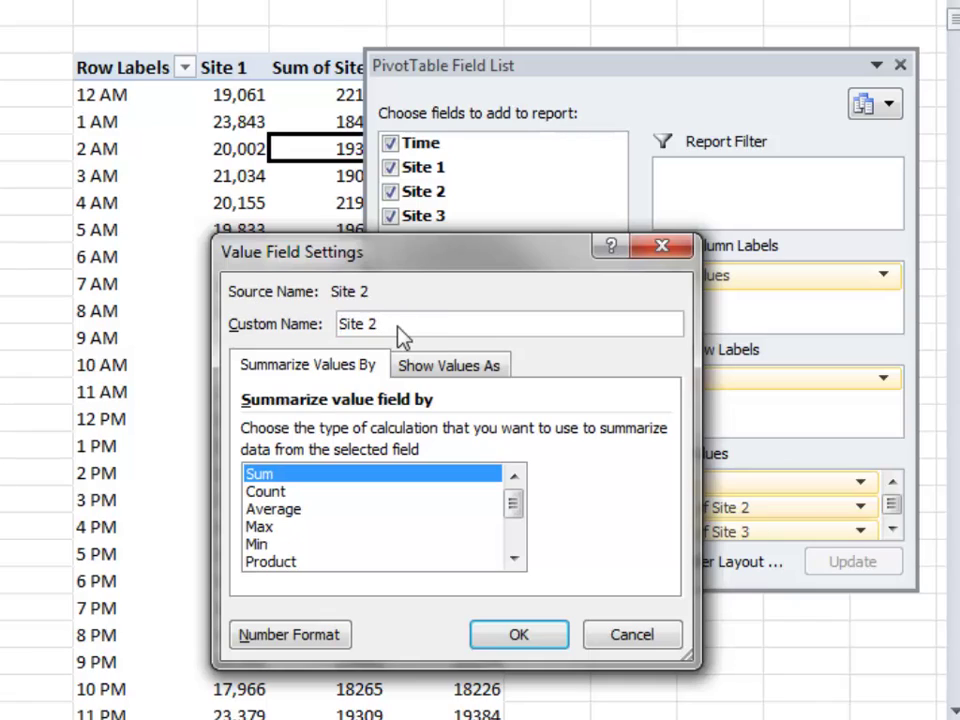
# Step: Format the Site 2 values as Number with 0 decimals and 1000 separator
pyautogui.click(298, 636)
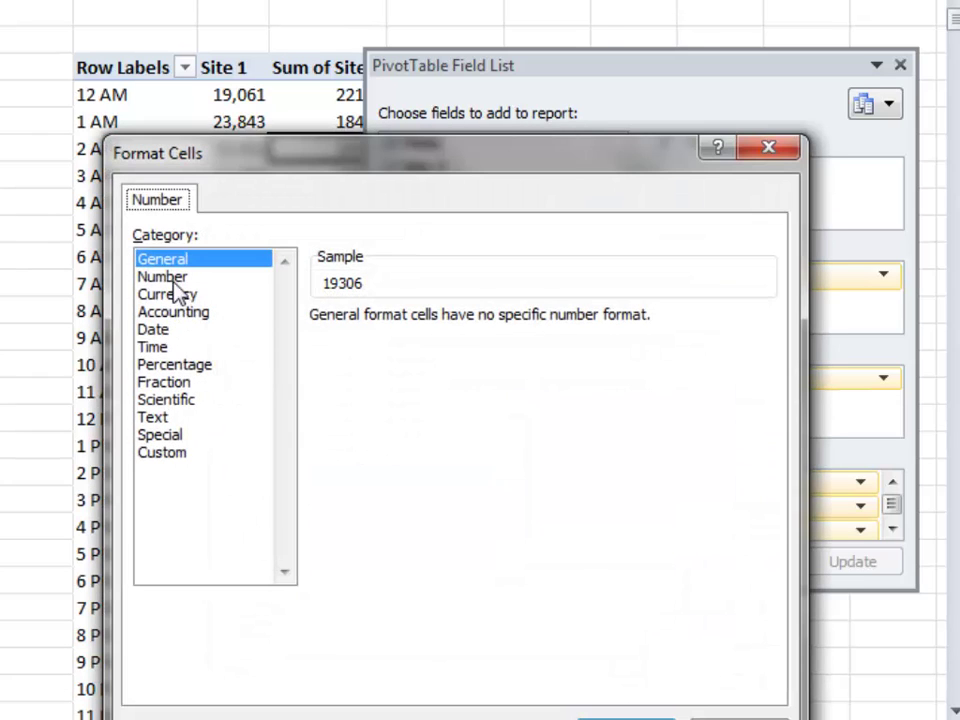
pyautogui.click(172, 279)
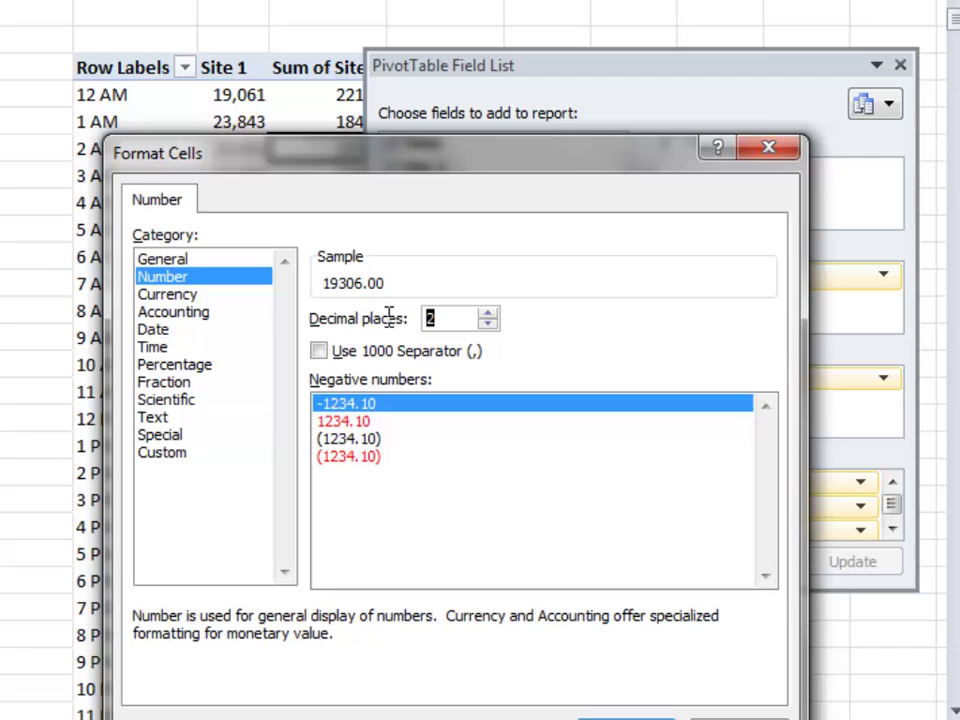
pyautogui.write('0')
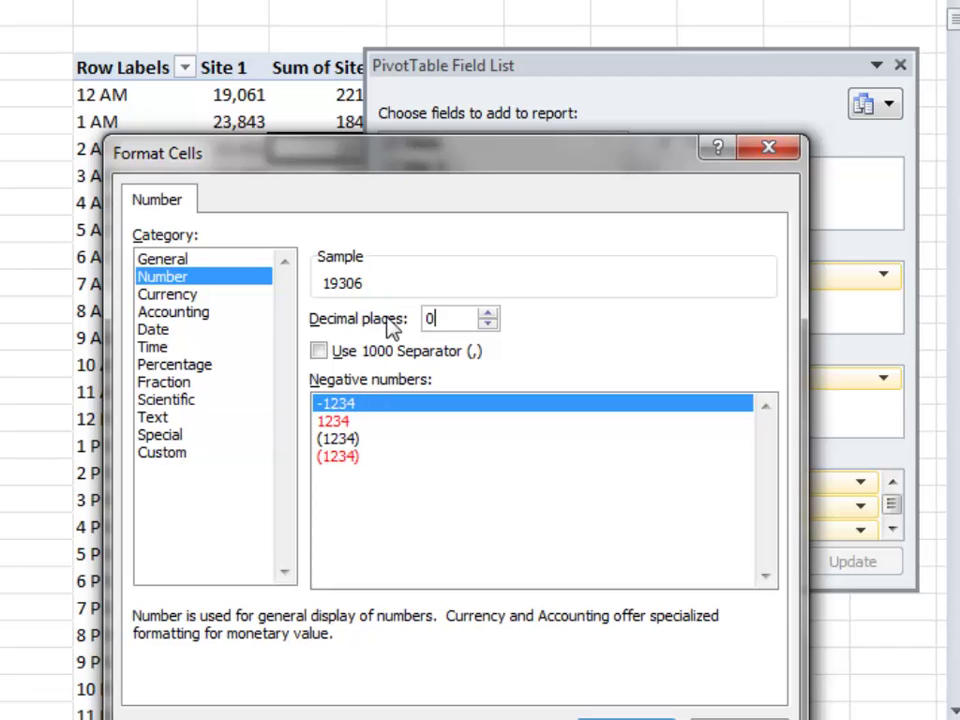
pyautogui.click(319, 351)
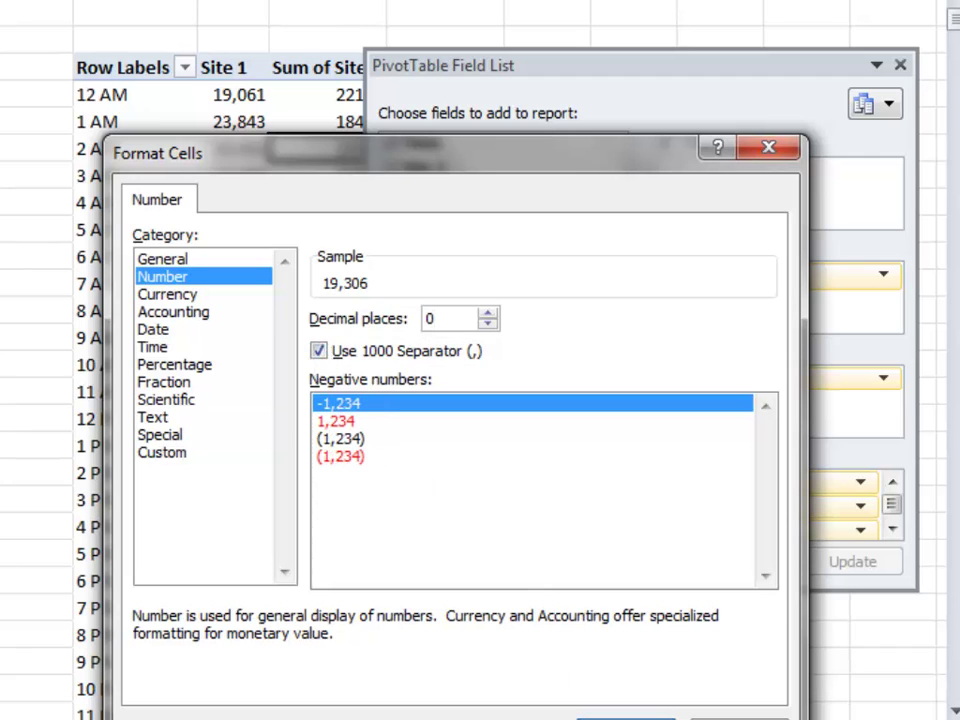
pyautogui.click(625, 715)
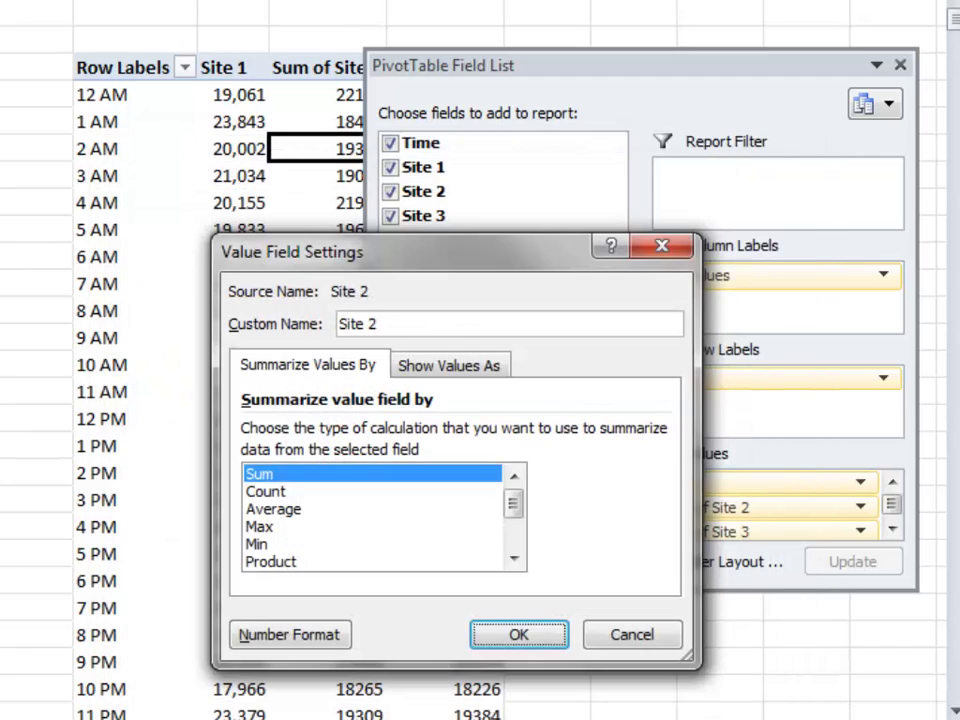
pyautogui.click(540, 648)
pyautogui.click(425, 608)
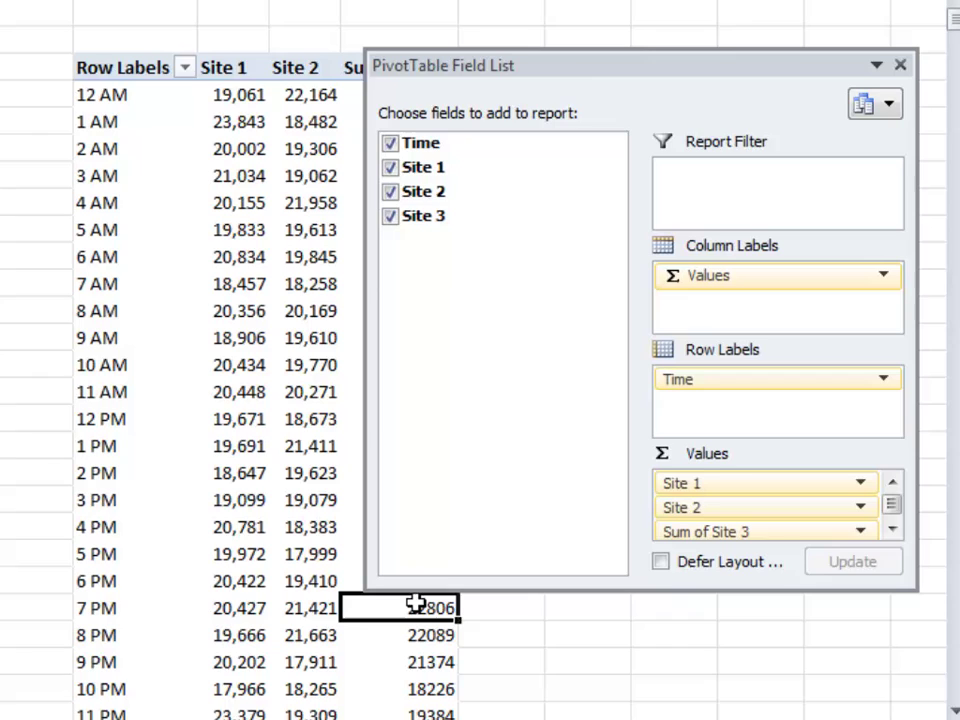
# Step: Rename the Sum of Site 3 value field to Site 3
pyautogui.moveTo(561, 66); pyautogui.dragTo(0, 35)
pyautogui.click(441, 121)
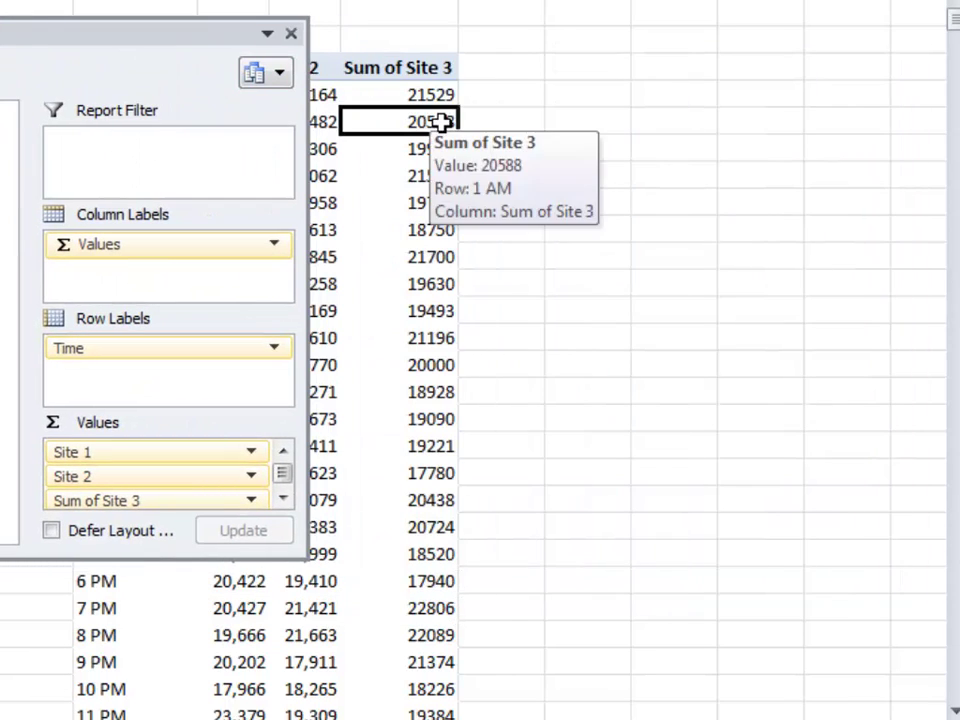
pyautogui.rightClick(443, 124)
pyautogui.click(551, 443)
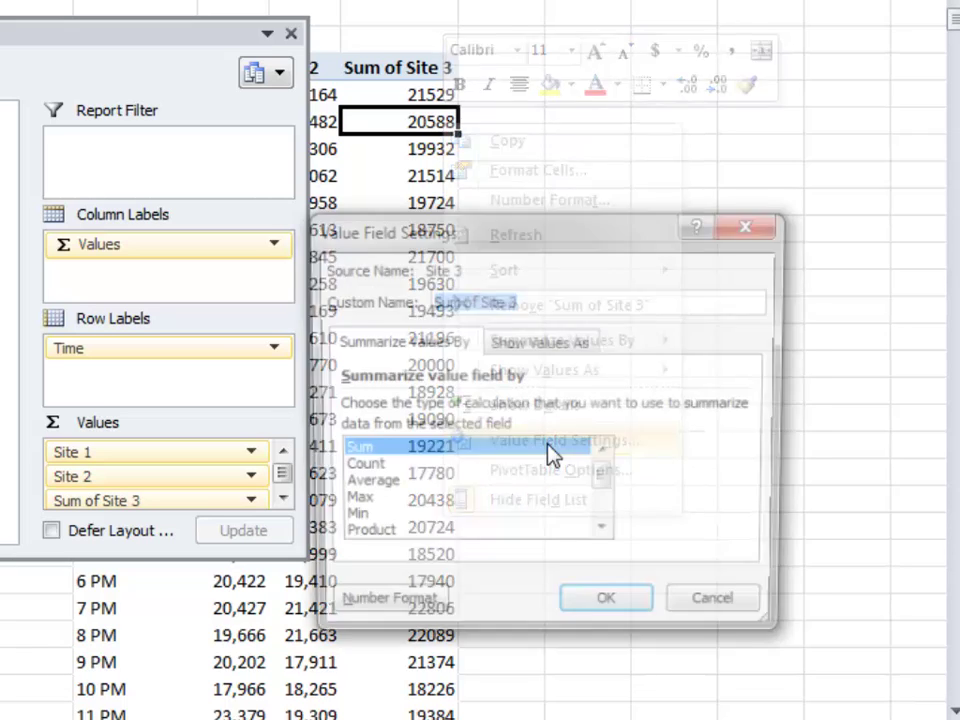
pyautogui.click(548, 300)
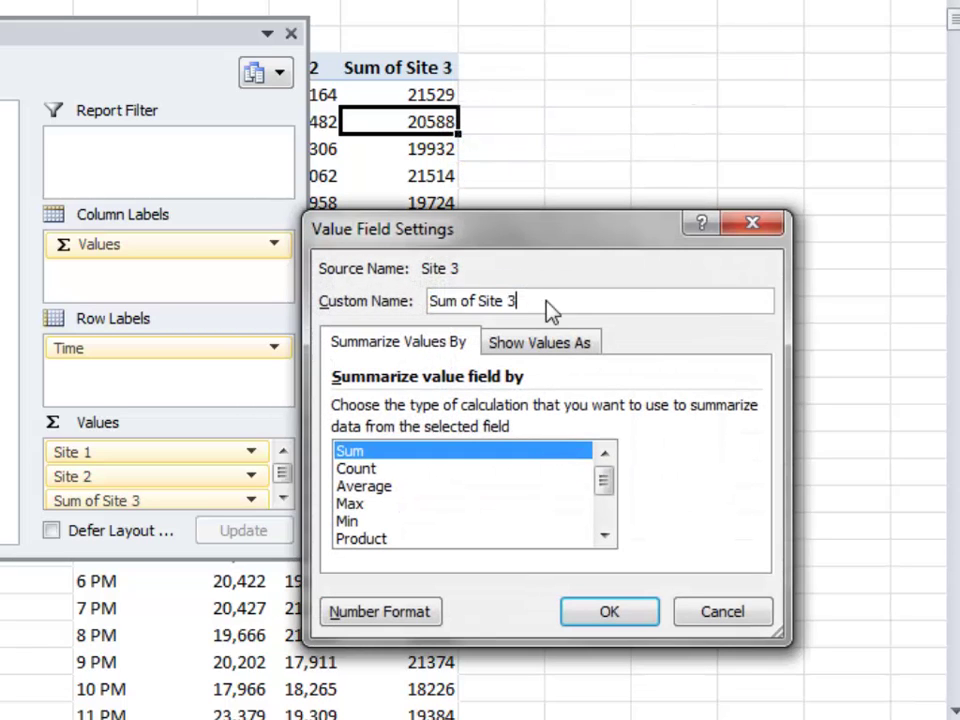
pyautogui.moveTo(517, 300); pyautogui.dragTo(322, 290)
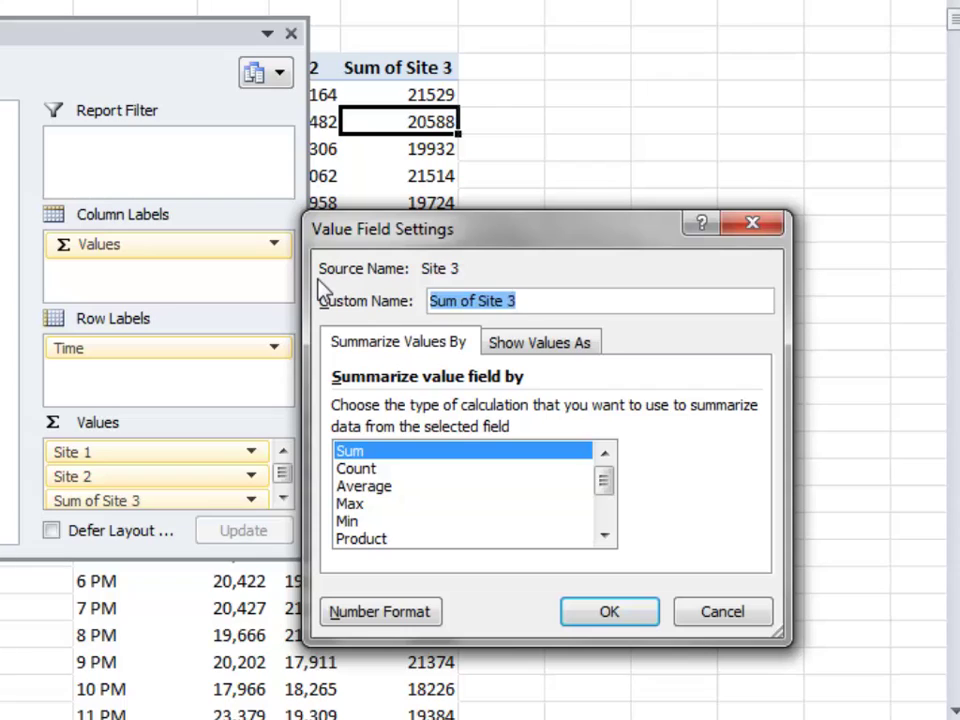
pyautogui.write('Site 3')
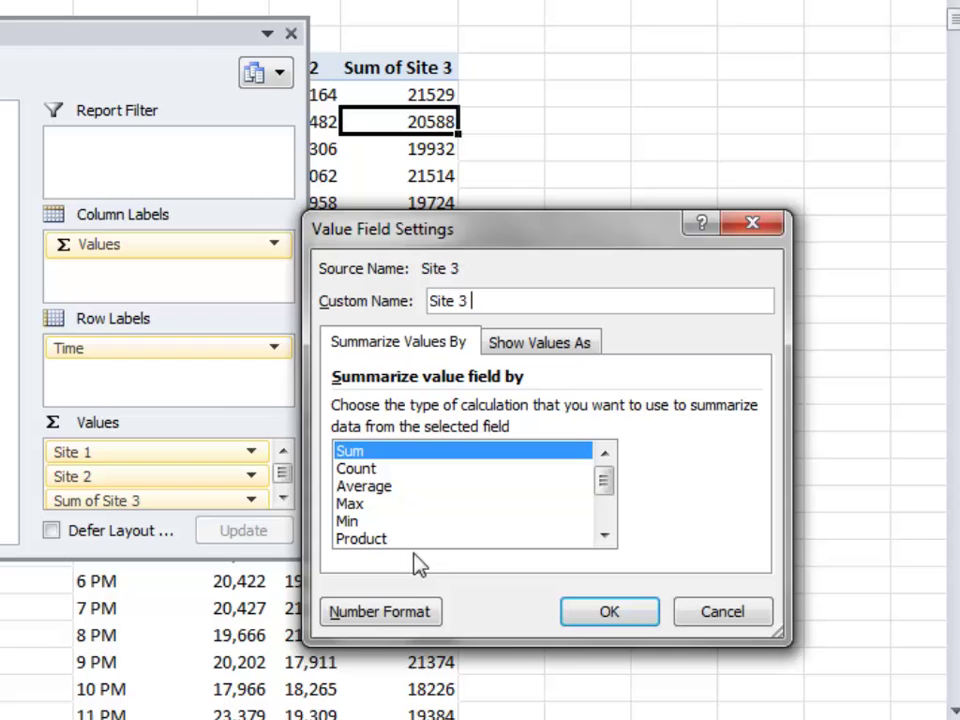
# Step: Format the Site 3 values as Number with 0 decimals and 1000 separator
pyautogui.click(376, 628)
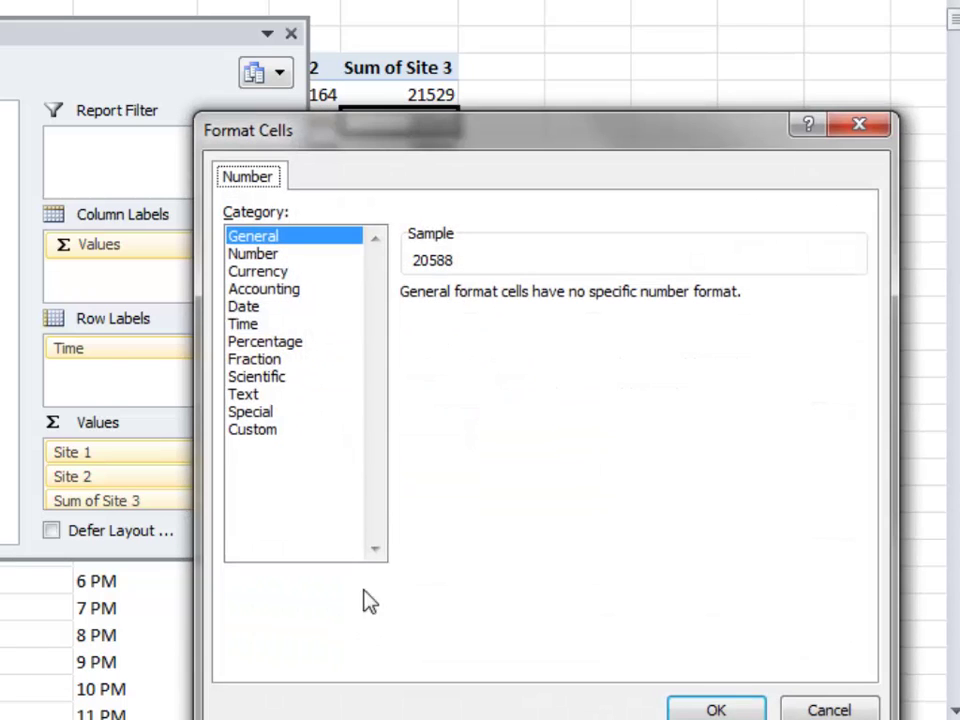
pyautogui.click(270, 255)
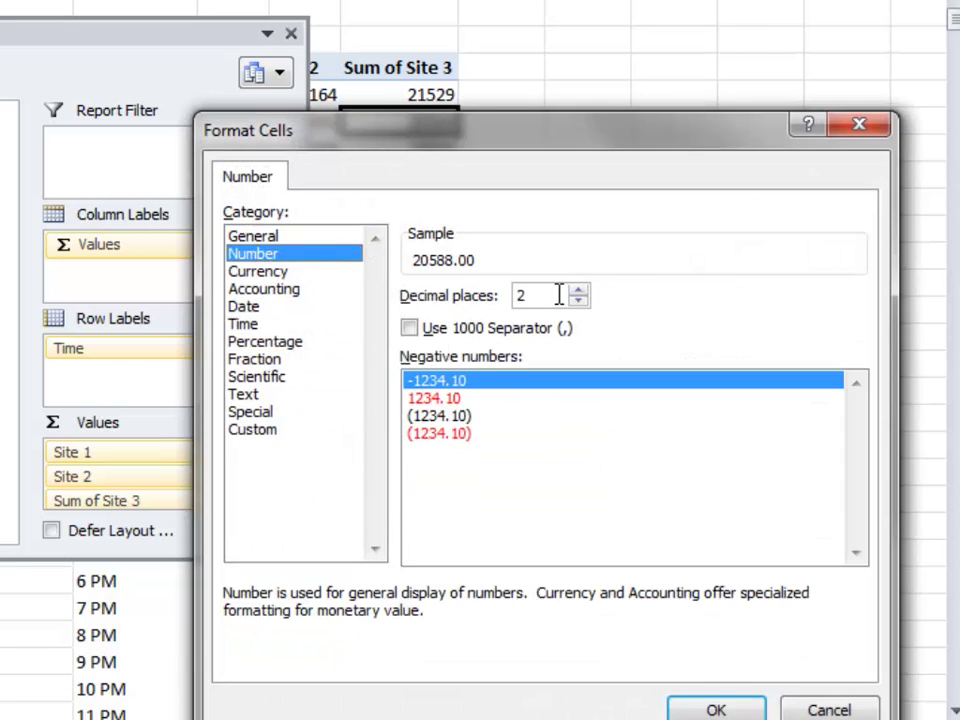
pyautogui.doubleClick(561, 295)
pyautogui.write('0')
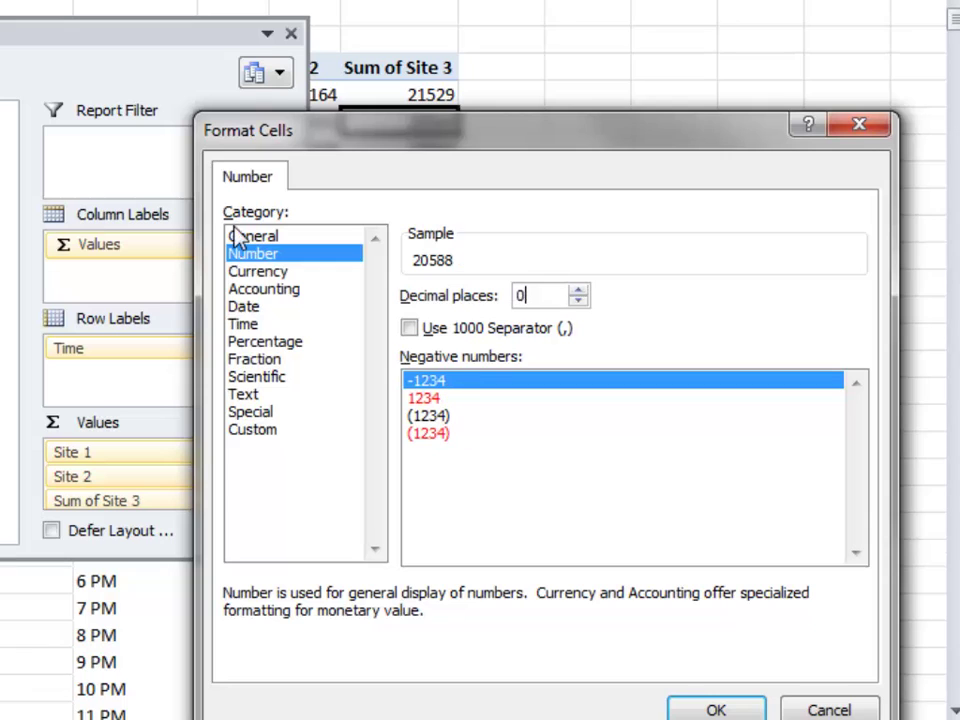
pyautogui.click(413, 330)
pyautogui.click(703, 708)
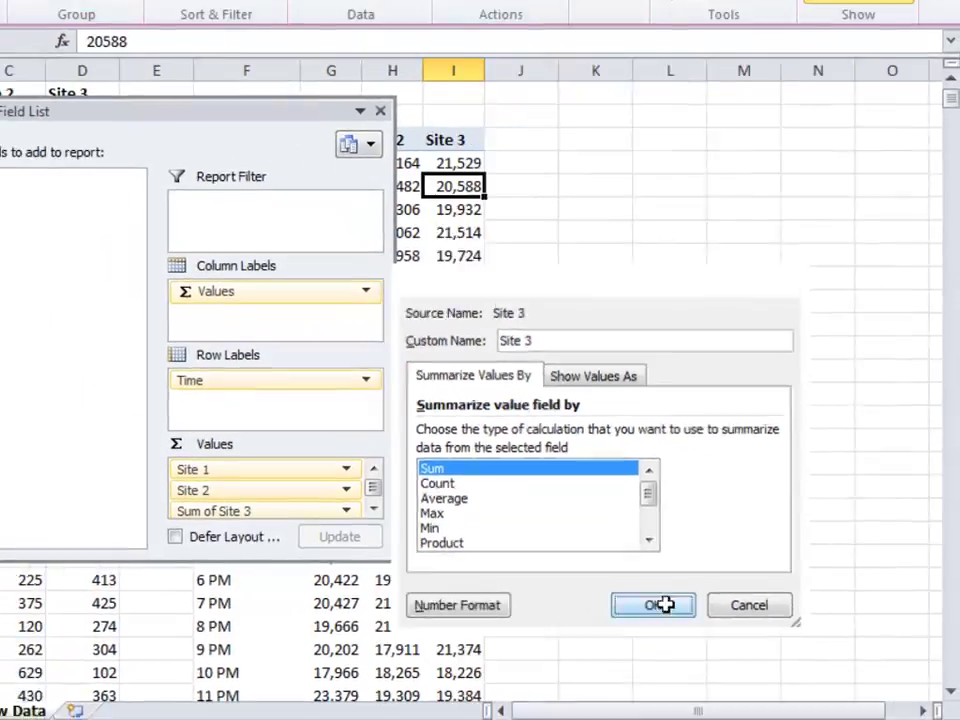
# Step: Apply the Site 3 field settings and close the PivotTable field list
pyautogui.click(626, 616)
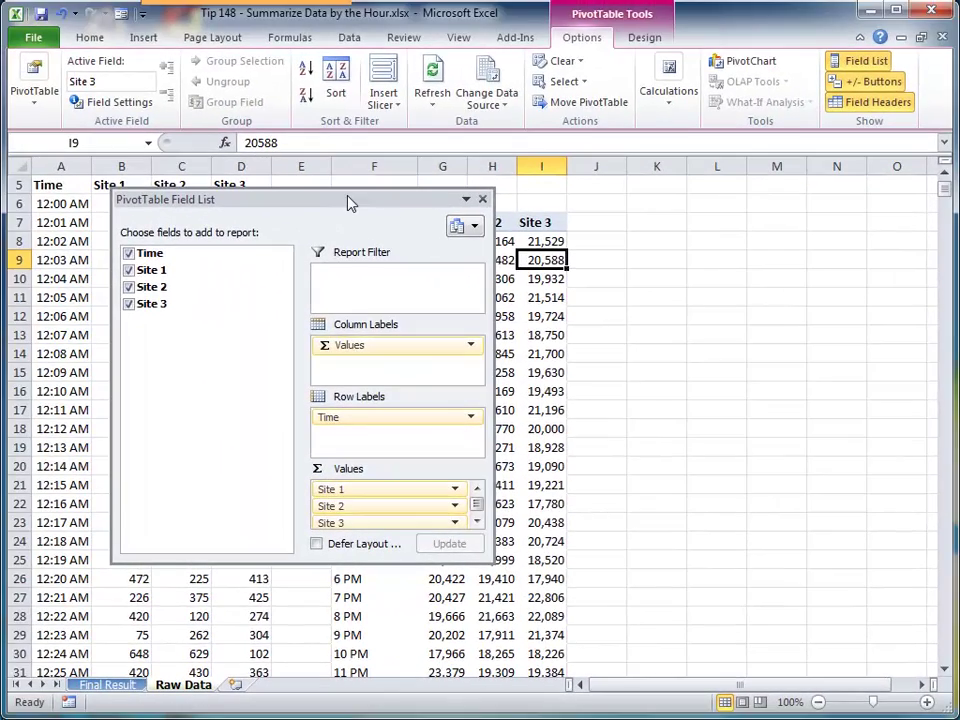
pyautogui.moveTo(347, 195); pyautogui.dragTo(765, 233)
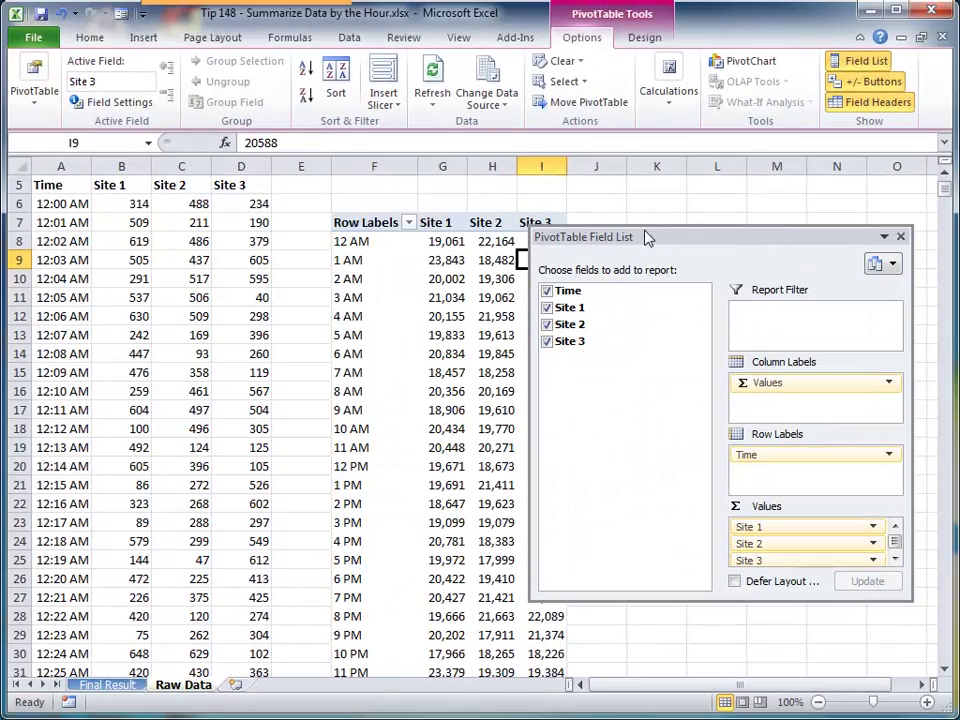
pyautogui.click(900, 238)
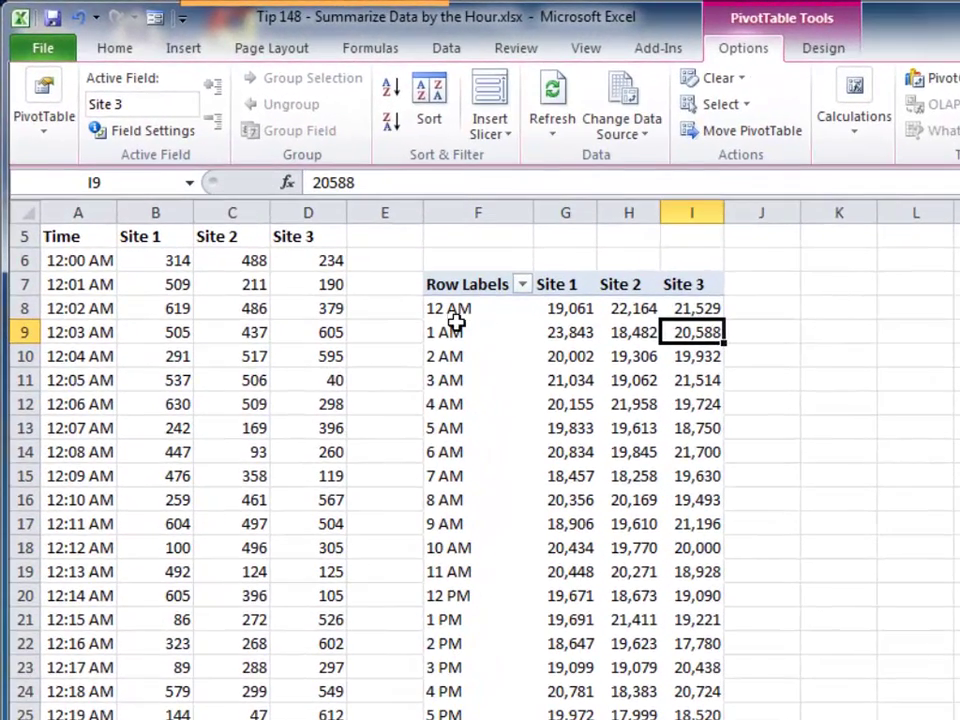
# Step: Change the Row Labels header in F7 to 'Hour'
pyautogui.click(476, 315)
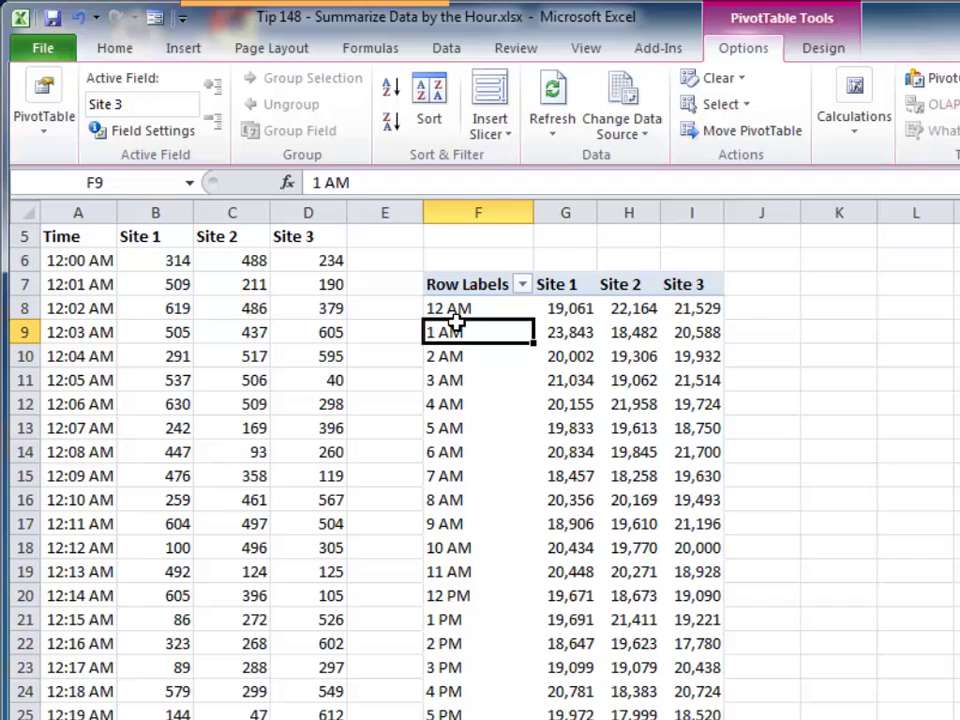
pyautogui.click(81, 332)
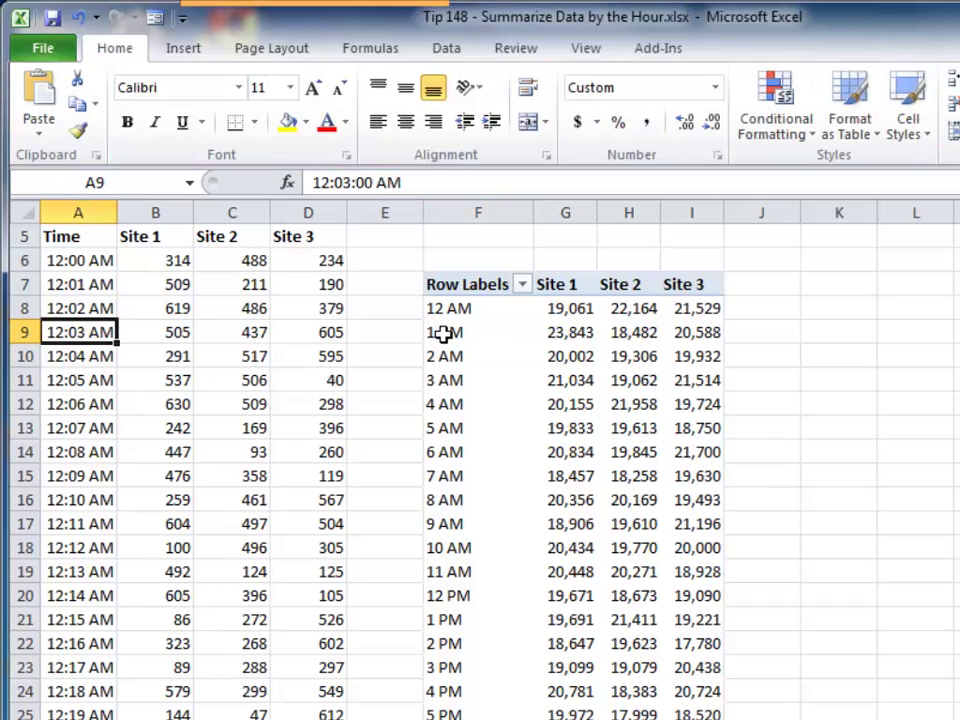
pyautogui.click(466, 284)
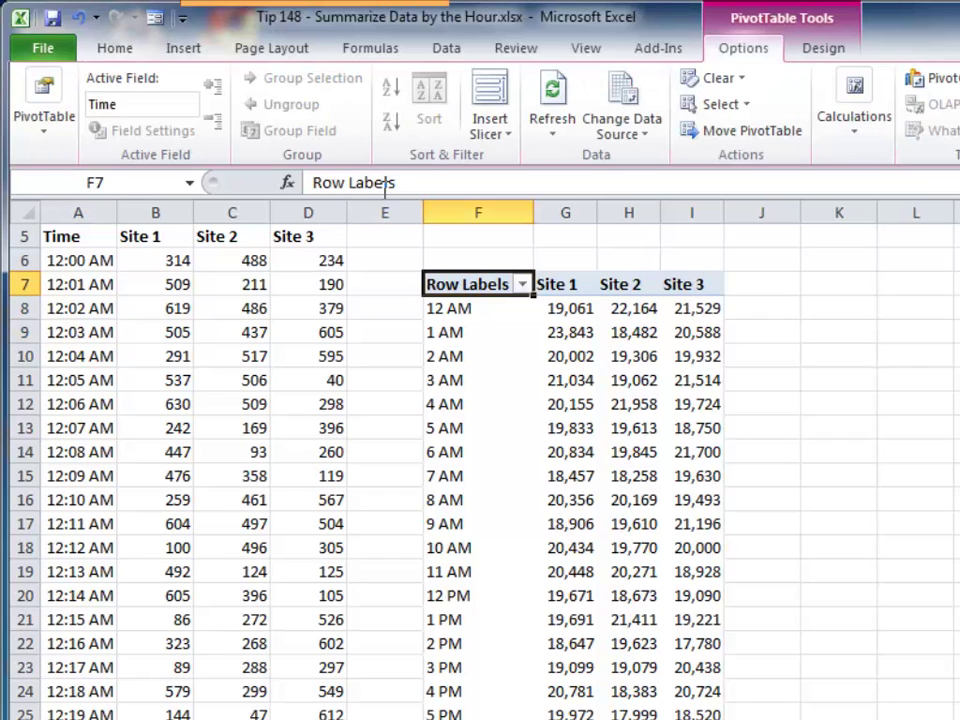
pyautogui.moveTo(431, 182); pyautogui.dragTo(216, 160)
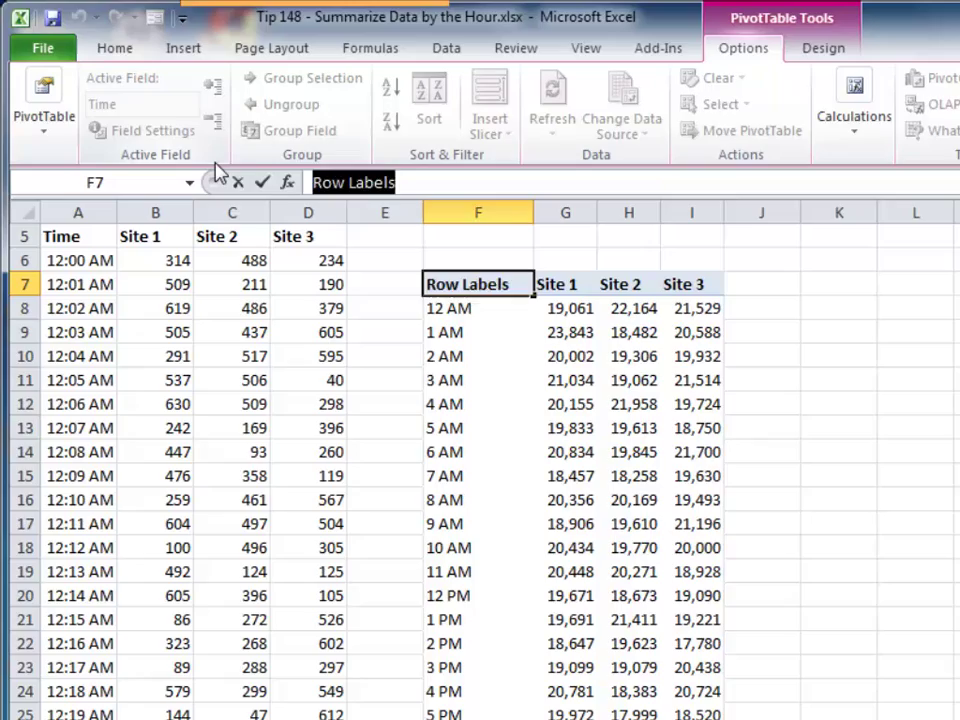
pyautogui.write('Hour')
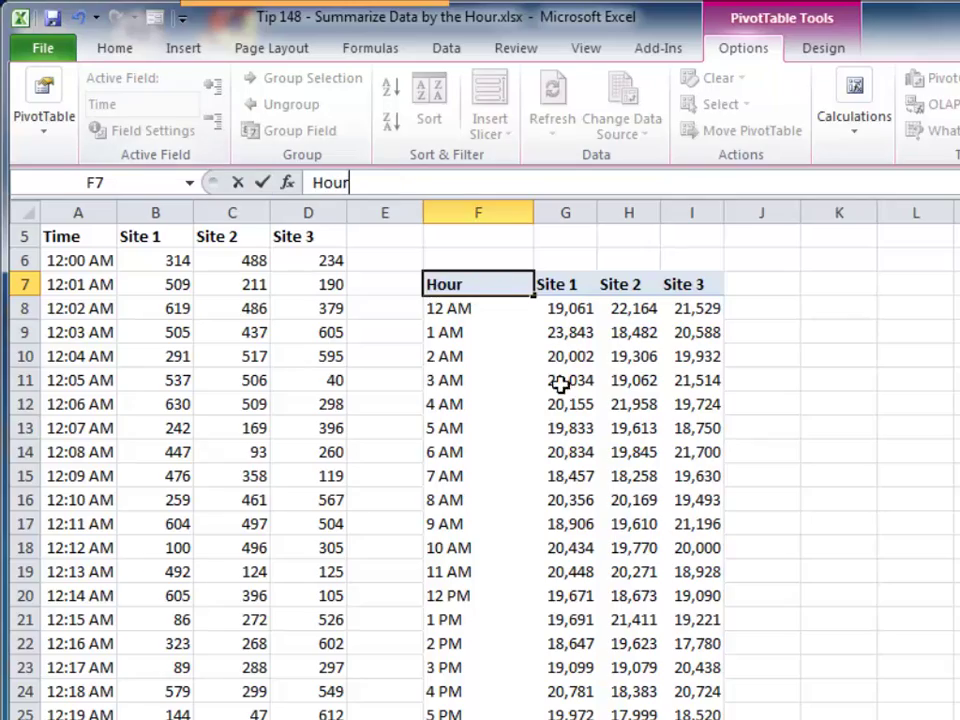
pyautogui.click(602, 402)
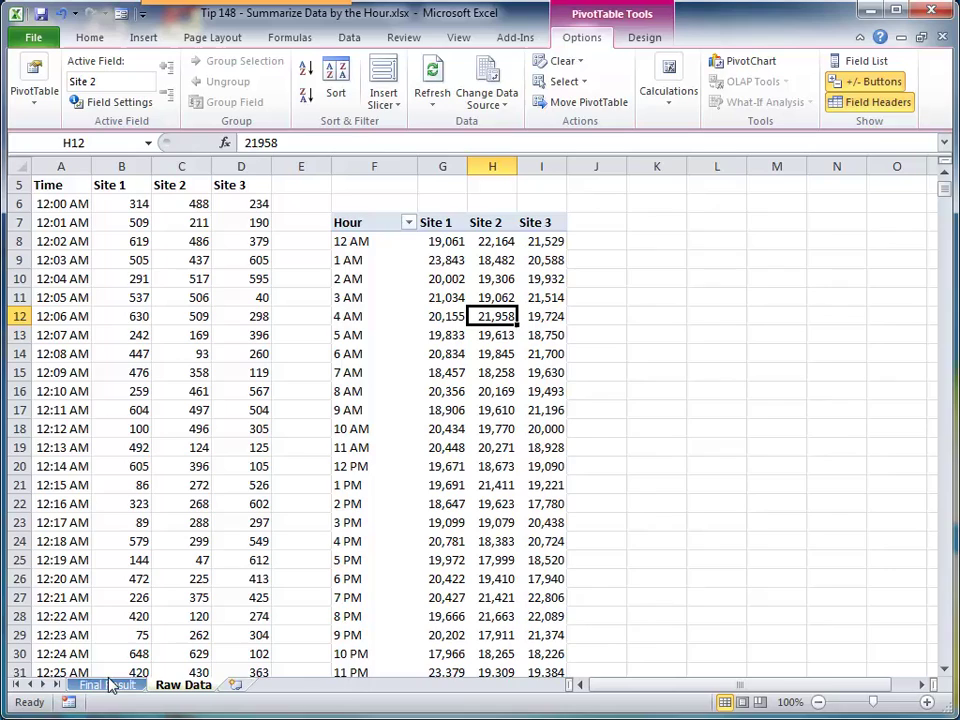
pyautogui.click(105, 685)
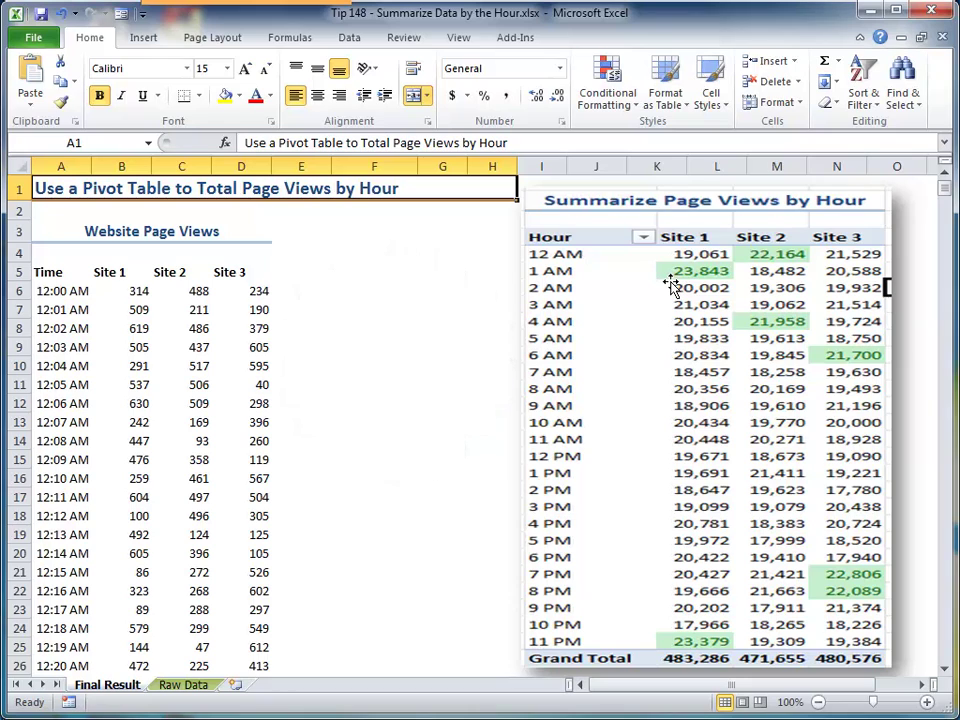
pyautogui.click(183, 685)
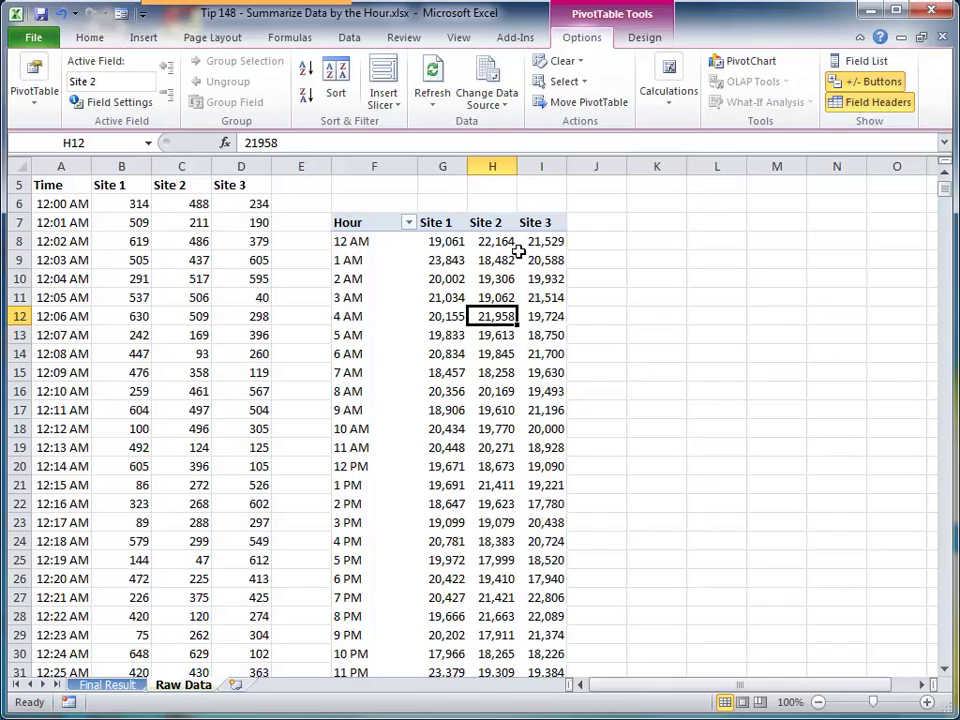
pyautogui.click(442, 241)
# Step: Apply a Top 10% rule with Green Fill with Dark Green Text to the pivot values G8:I31
pyautogui.moveTo(442, 241); pyautogui.dragTo(533, 614)
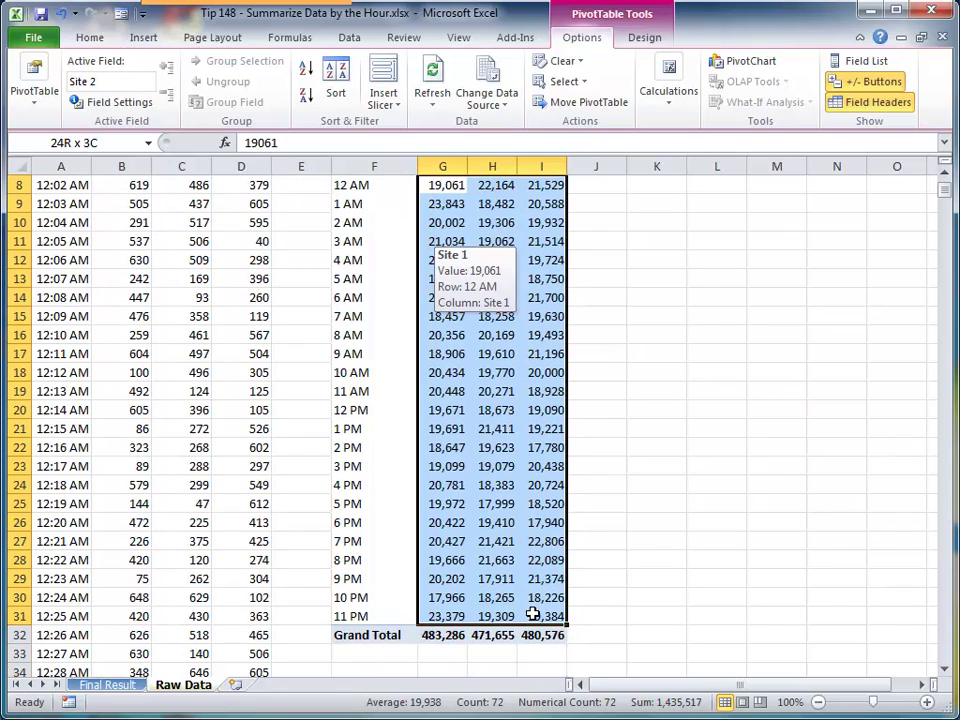
pyautogui.moveTo(533, 614); pyautogui.dragTo(533, 614)
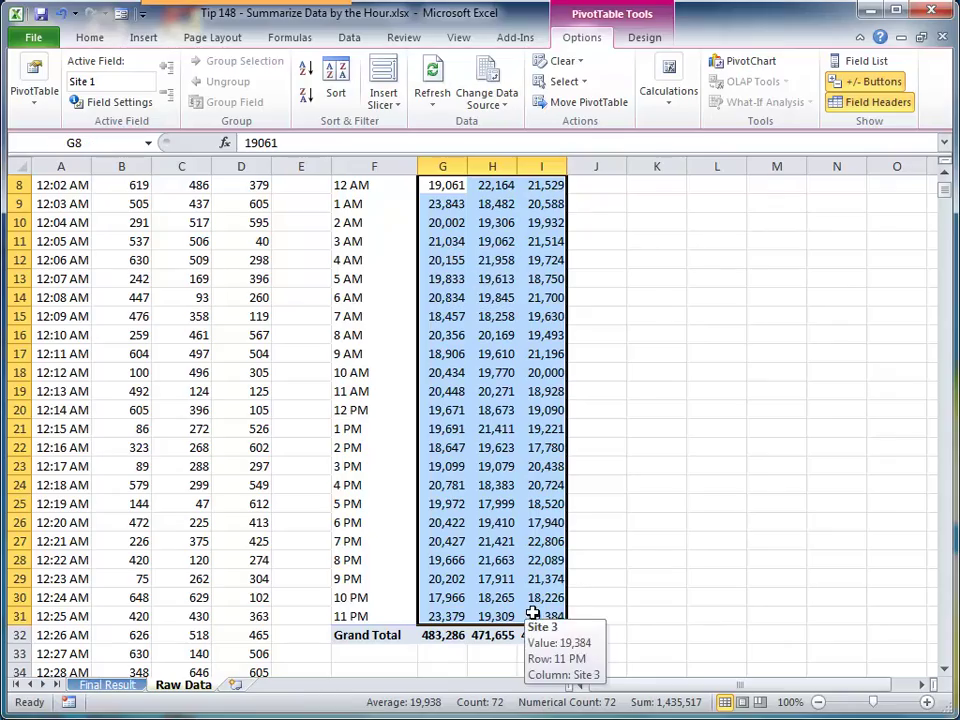
pyautogui.click(89, 38)
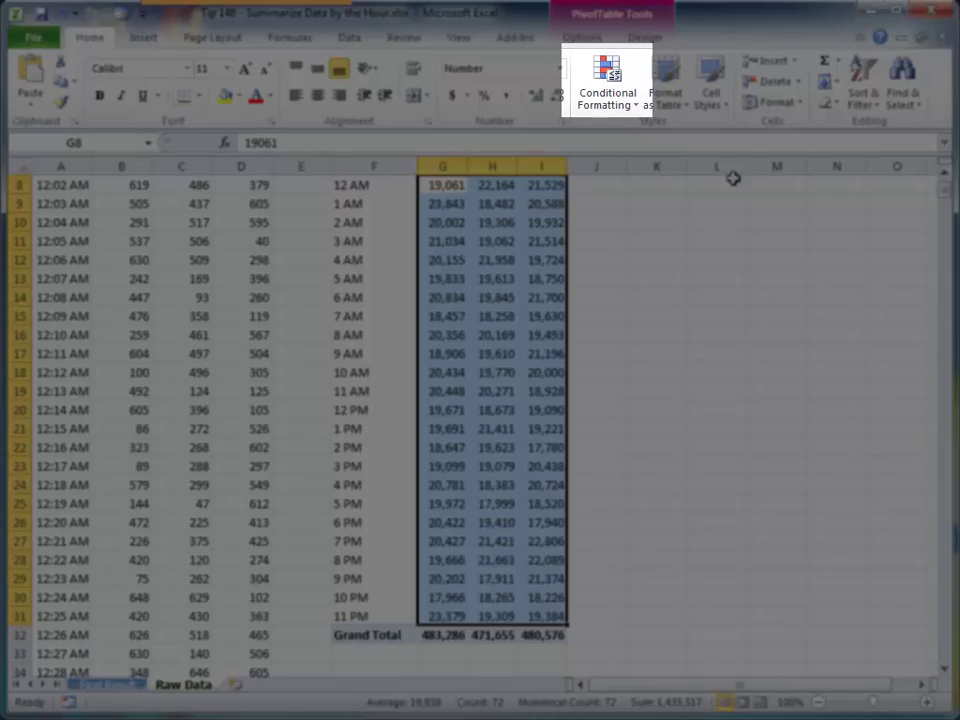
pyautogui.click(614, 106)
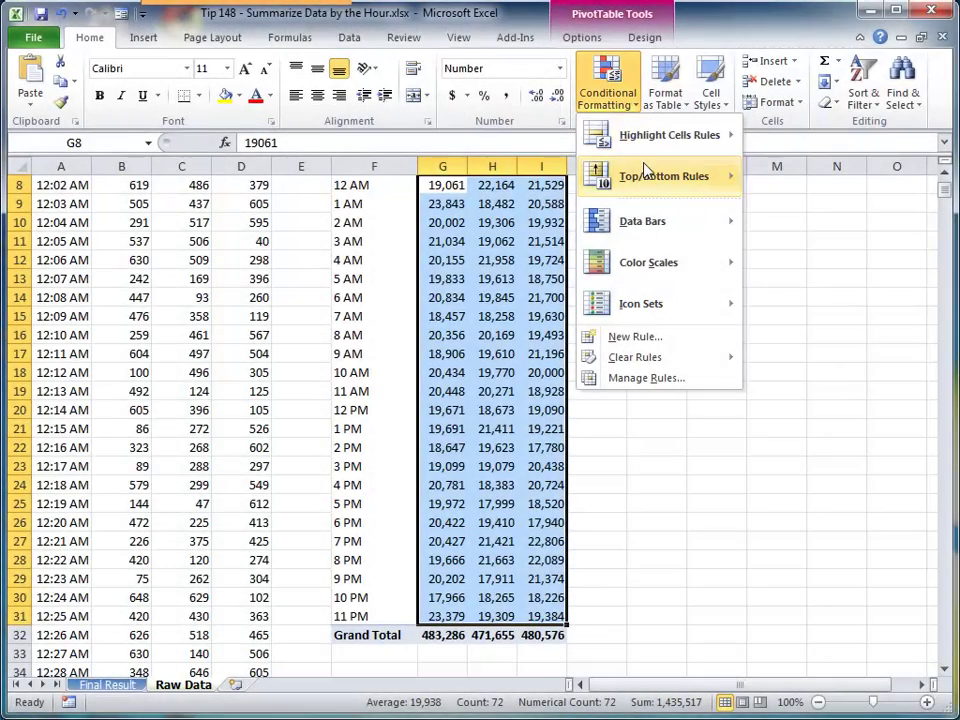
pyautogui.moveTo(646, 176)
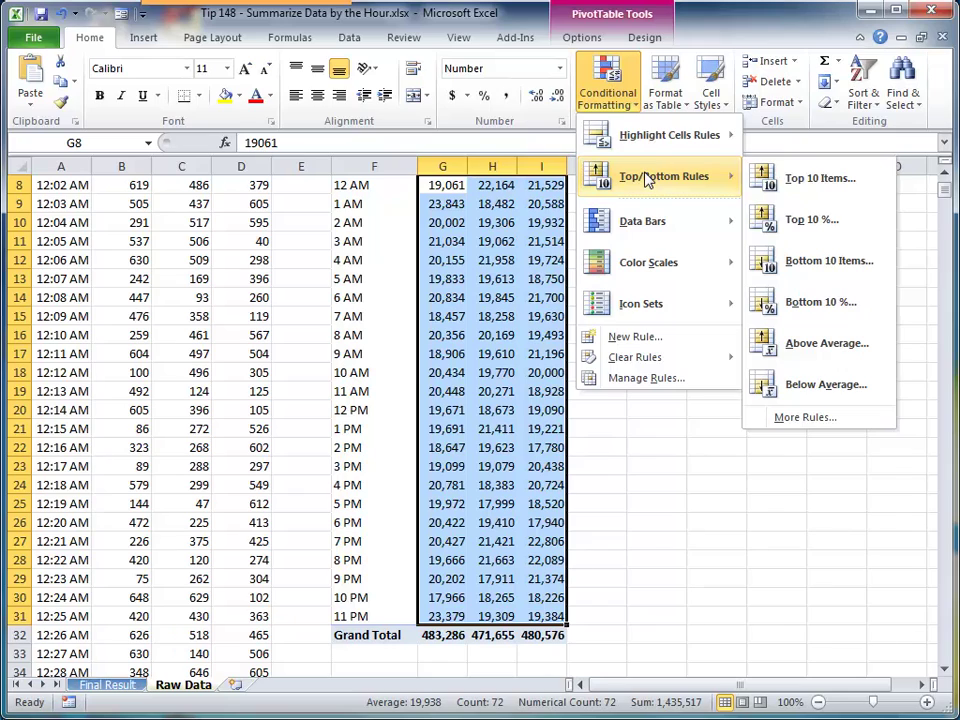
pyautogui.click(803, 222)
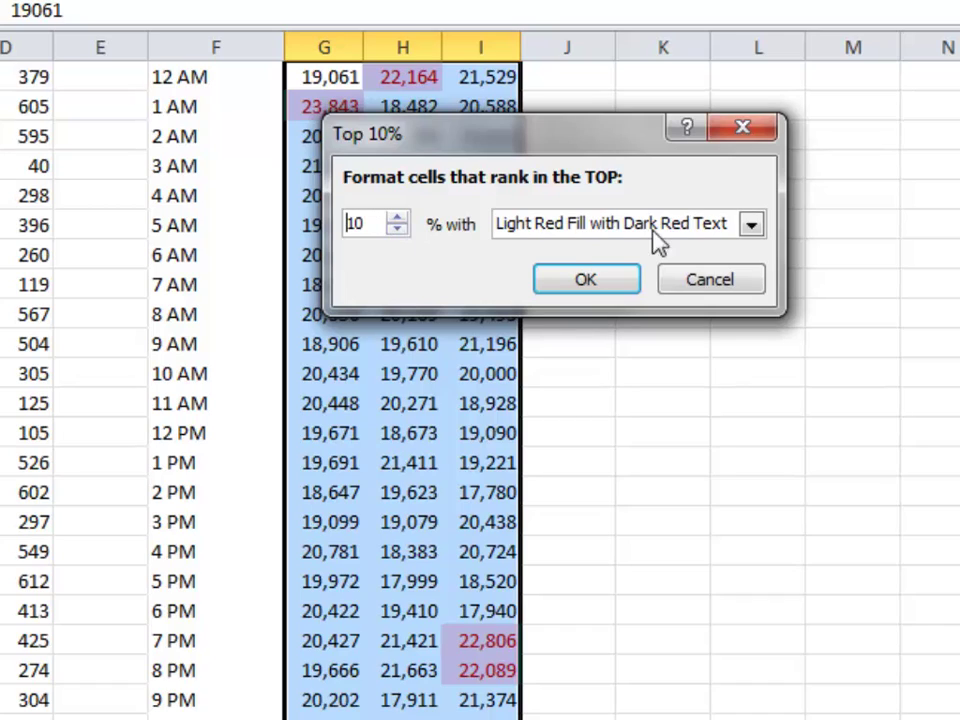
pyautogui.click(752, 226)
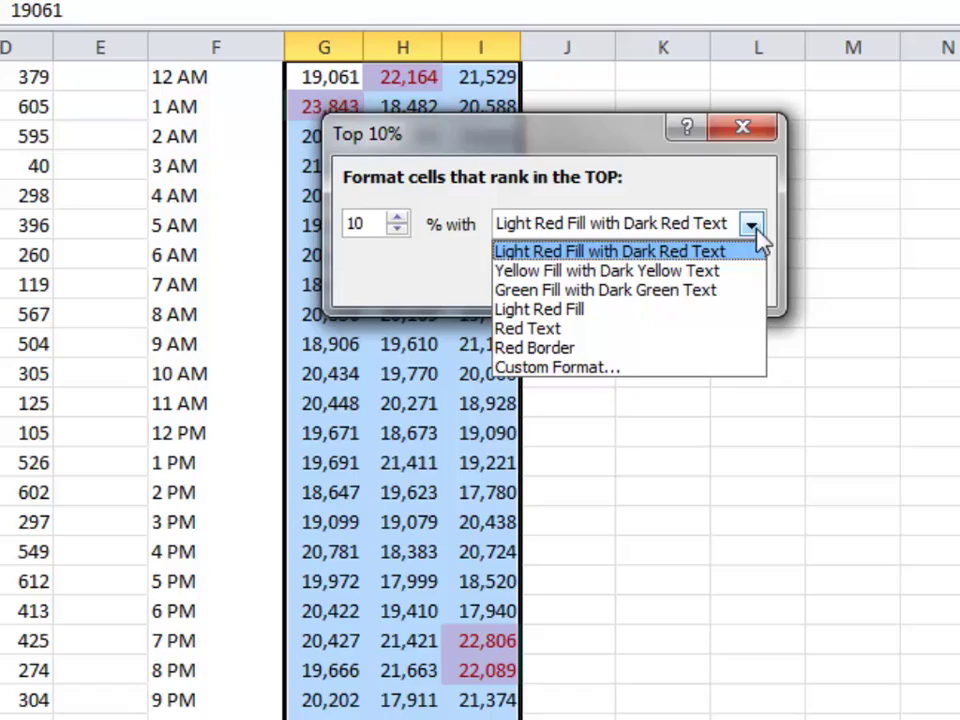
pyautogui.click(716, 289)
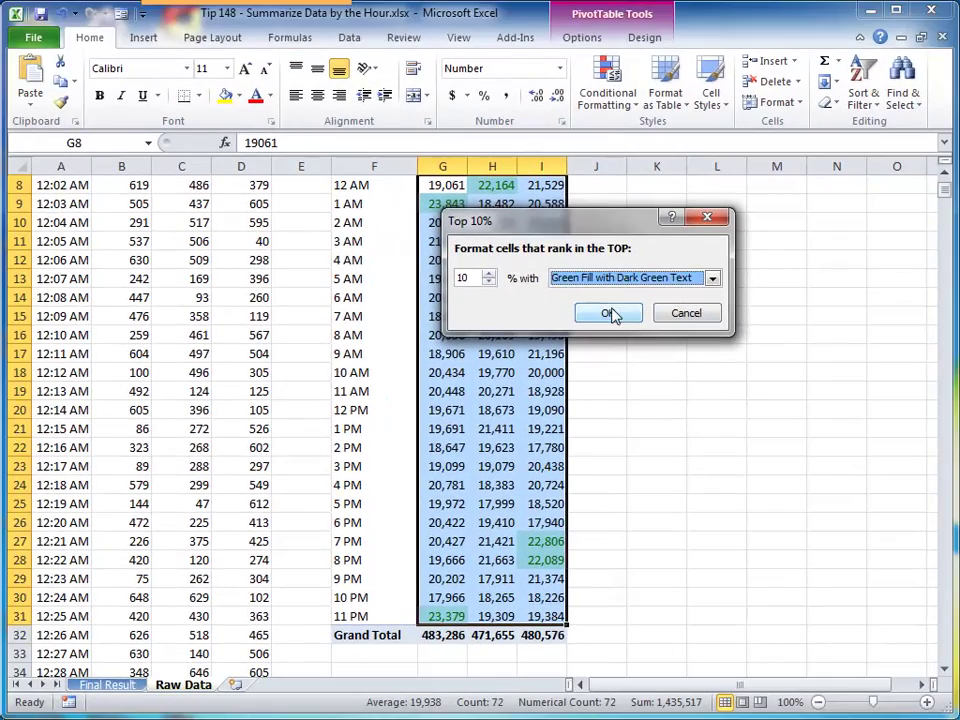
pyautogui.click(592, 277)
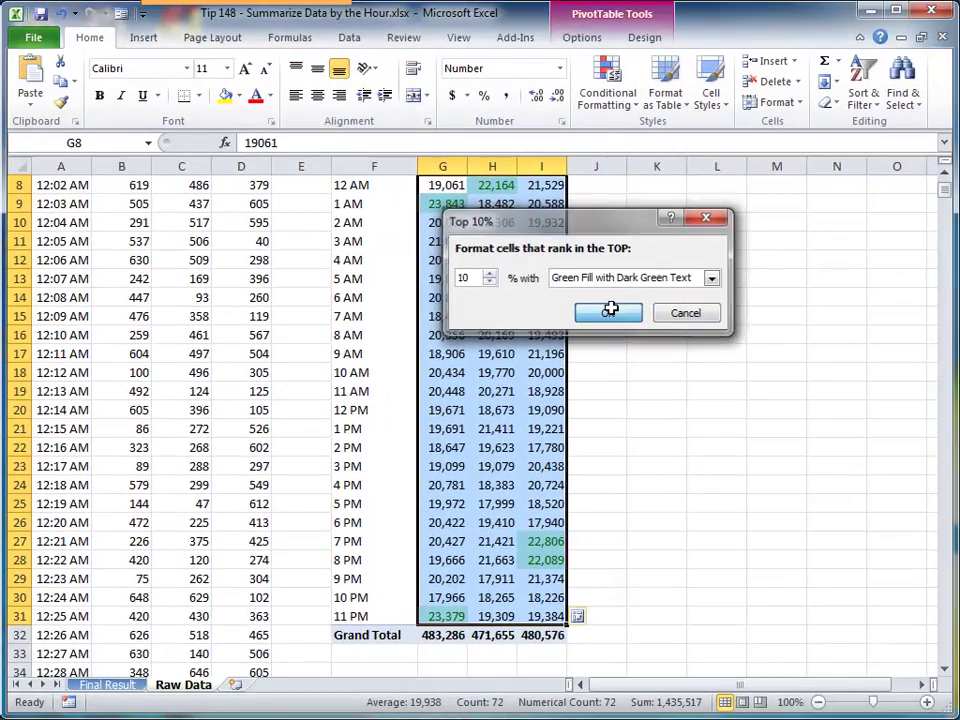
pyautogui.click(649, 314)
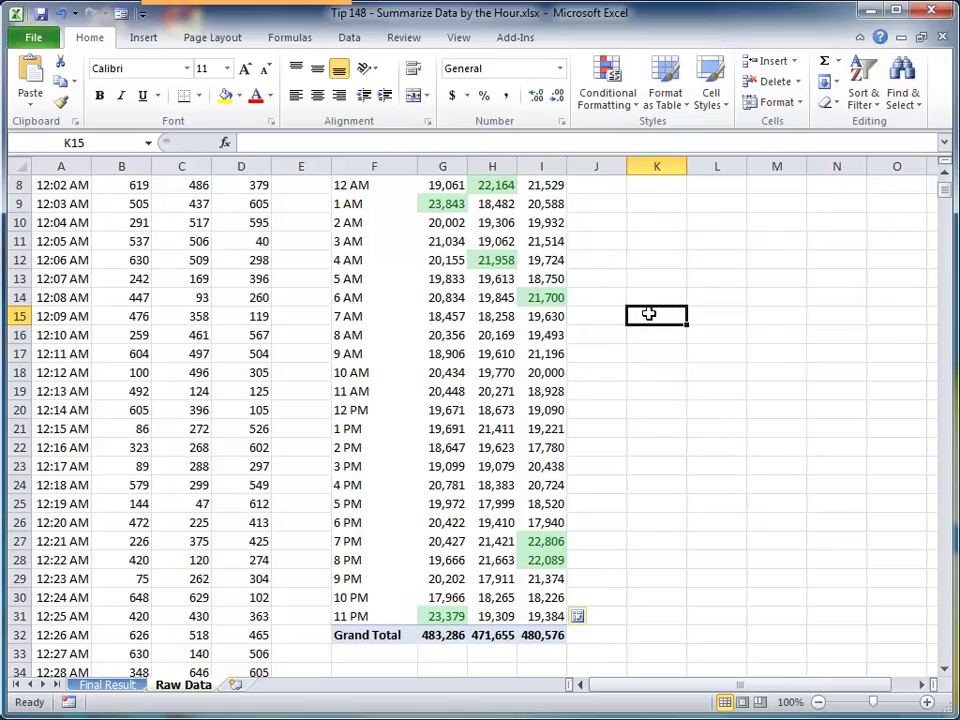
pyautogui.hotkey('ctrl', 'Home')
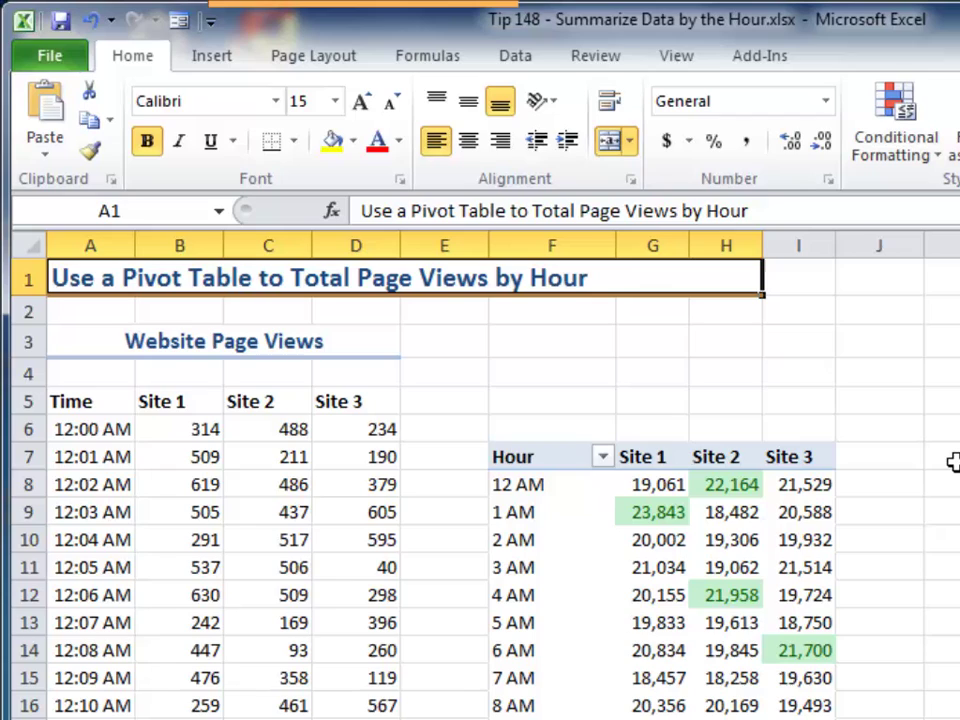